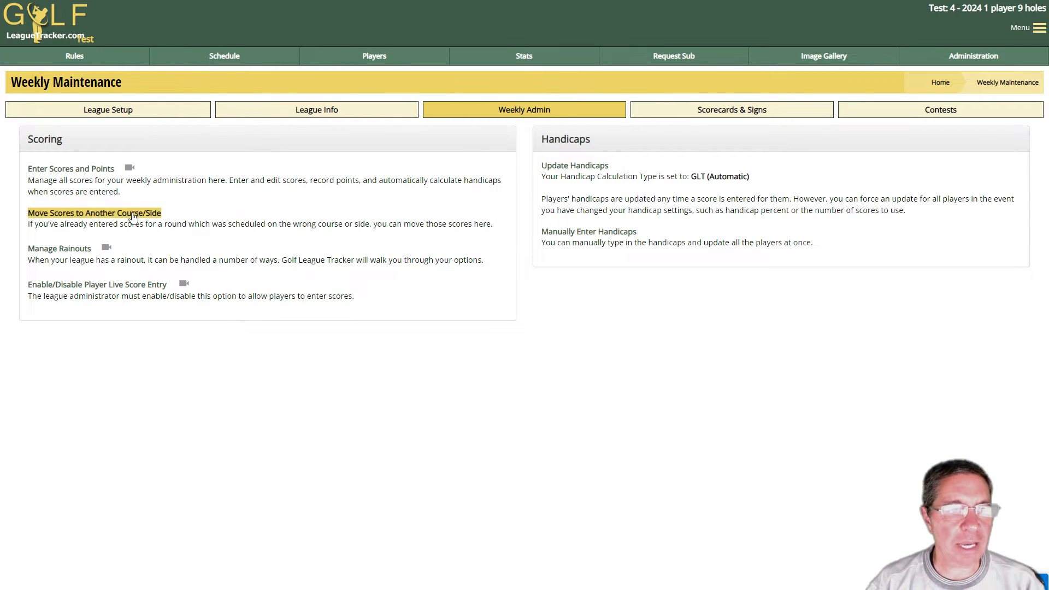
Open score entry for round 1 (5/1/2024), fill group 1's scorecard with random scores and save it
click(76, 171)
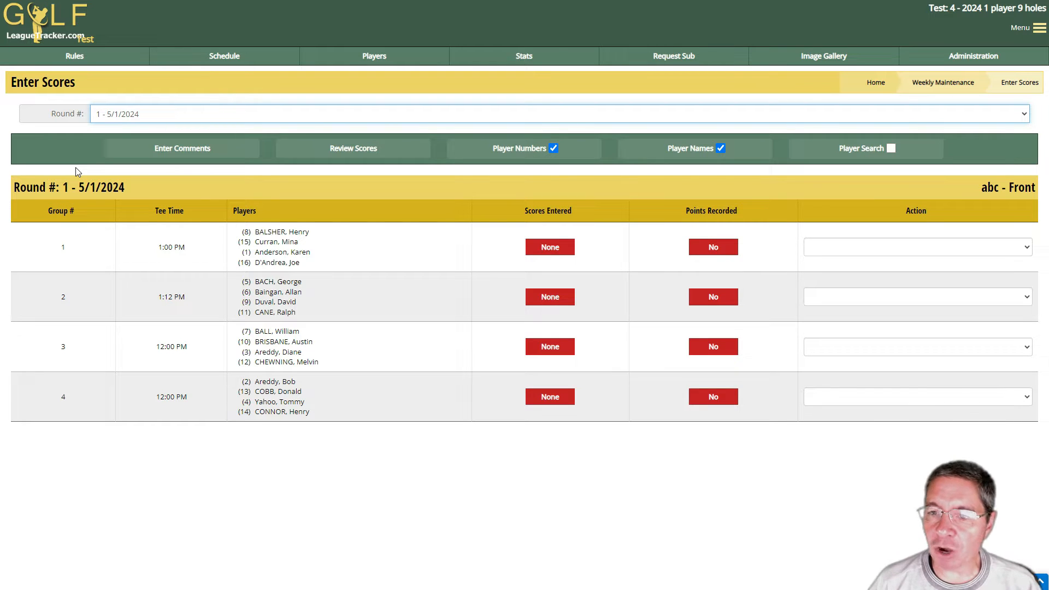
click(830, 255)
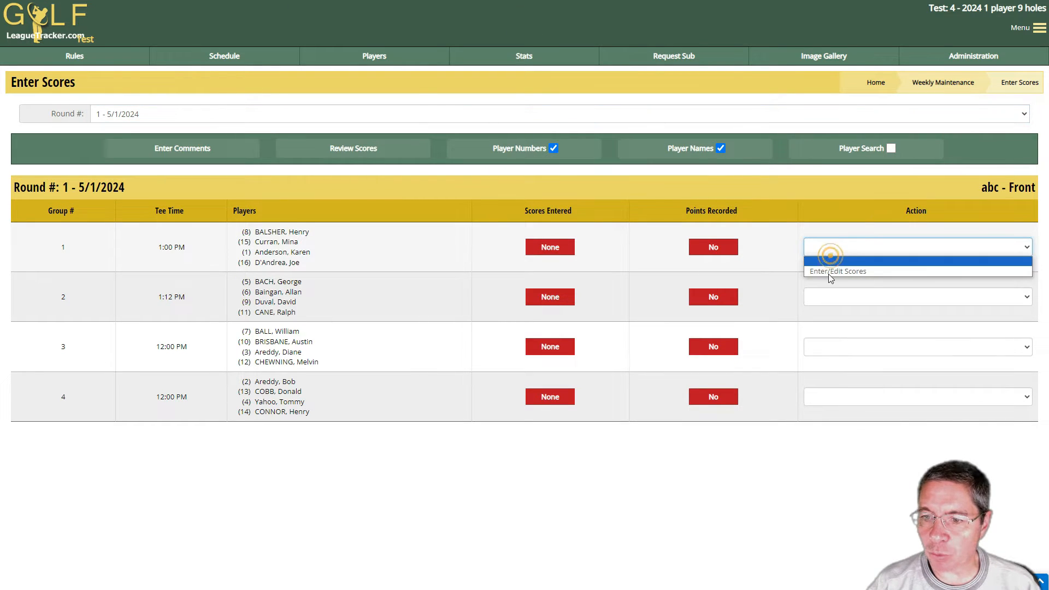
click(829, 269)
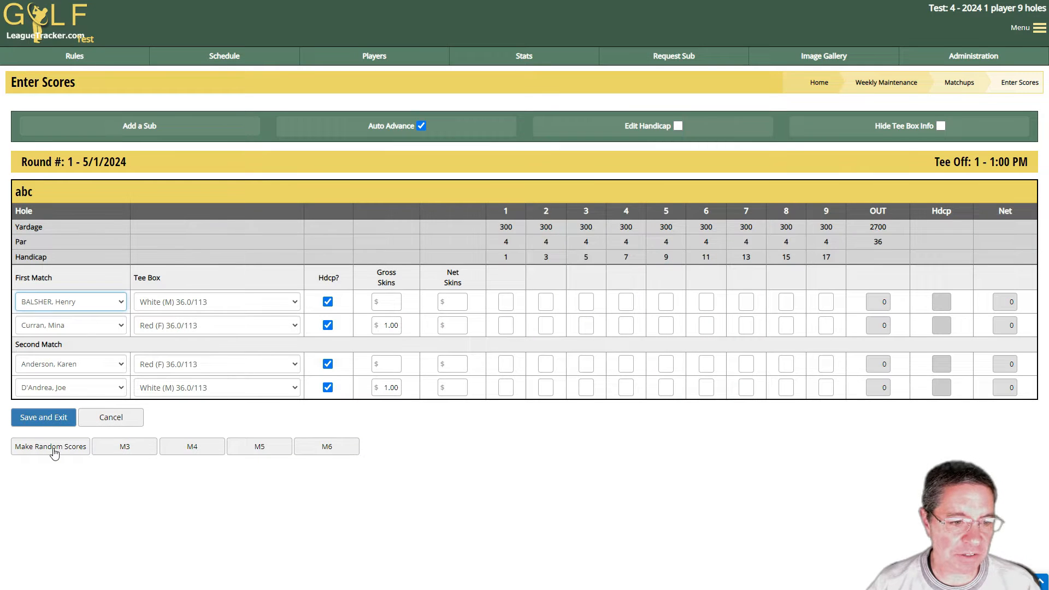
click(53, 447)
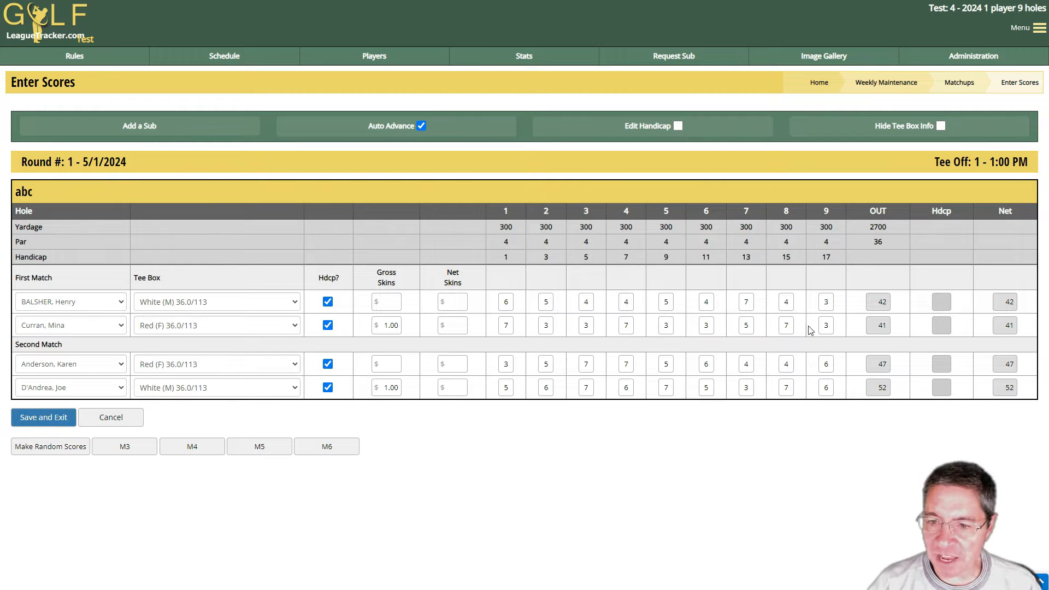
click(48, 420)
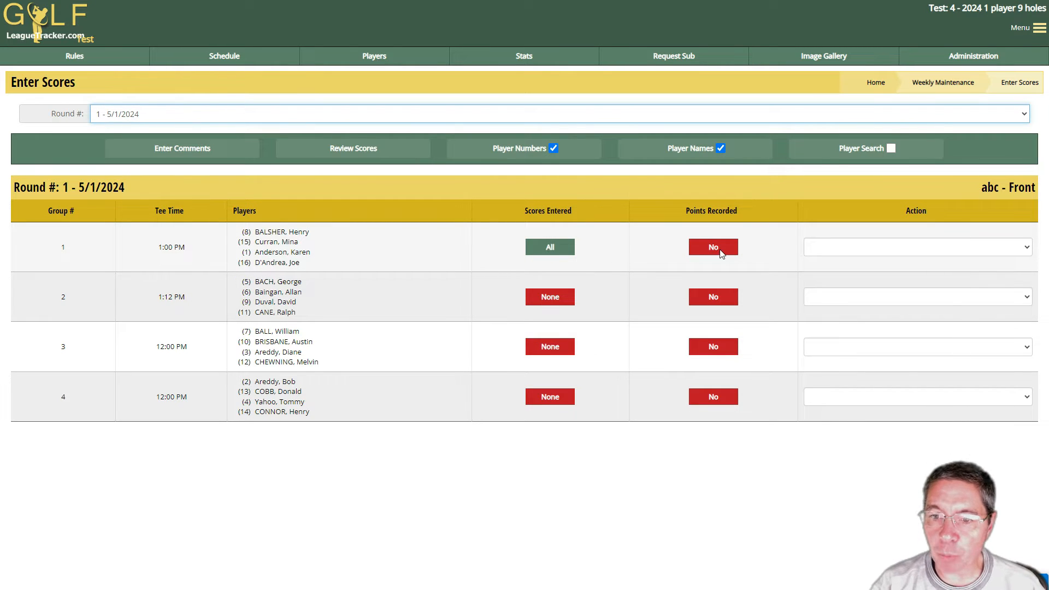
Review the point results for round 1, group 1 on the Record Points page and leave without recording
click(858, 249)
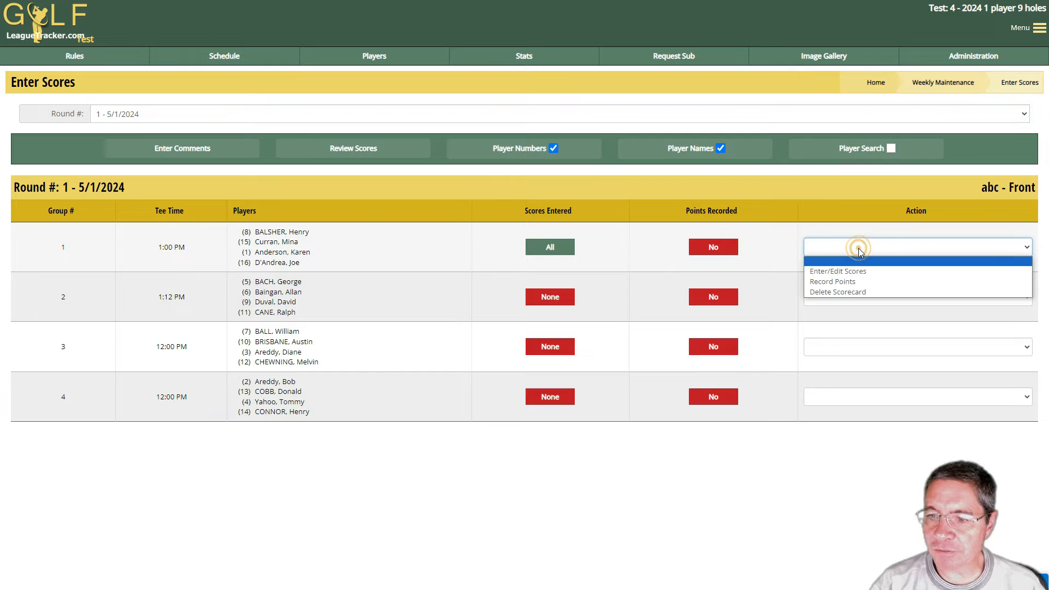
click(854, 282)
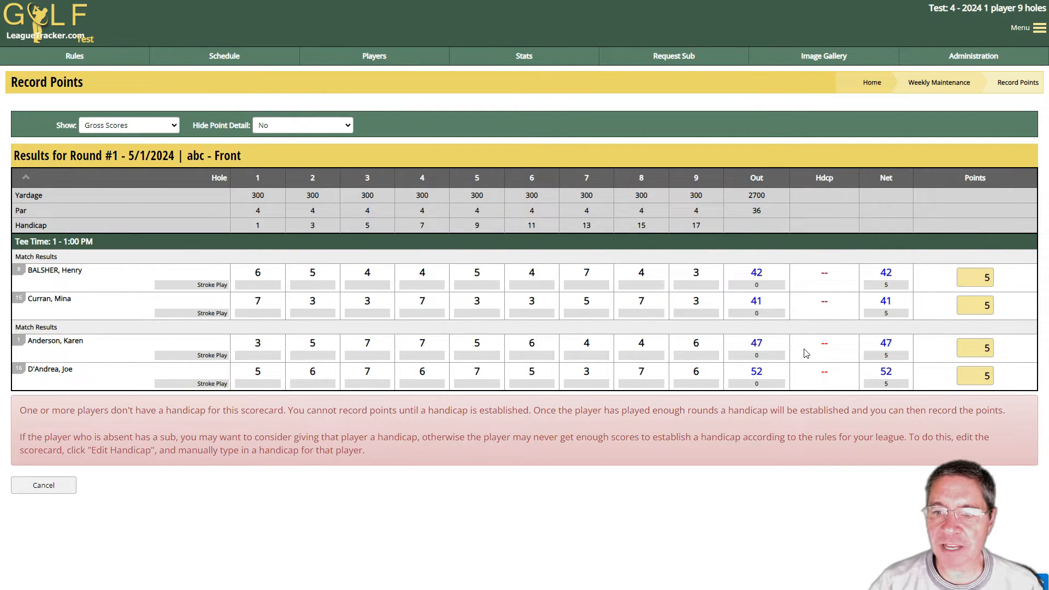
click(59, 487)
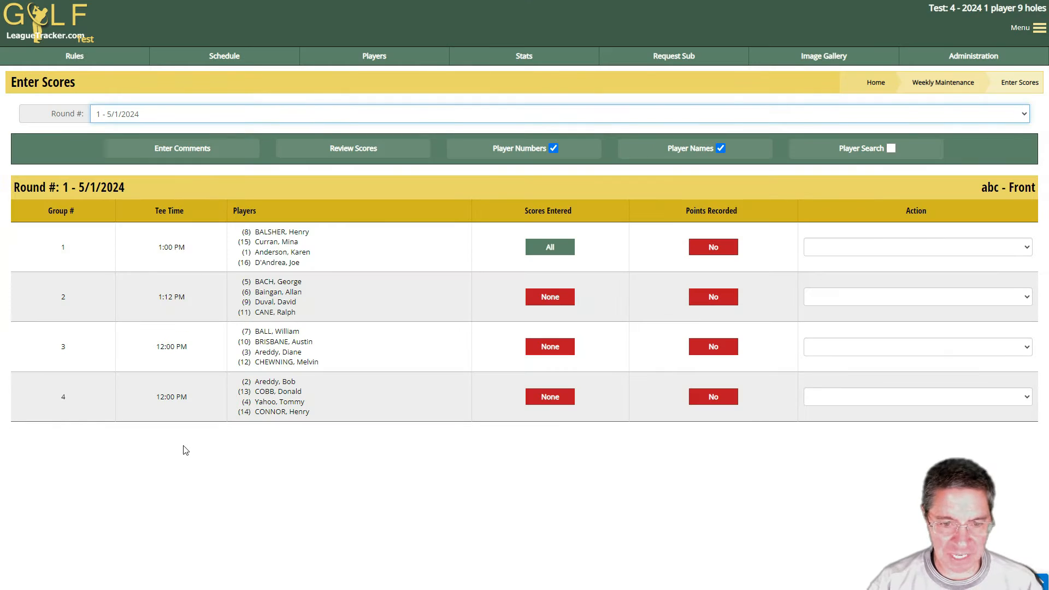
Fill the scorecard of round 1, group 2 (1:12 PM) with random scores and save it
click(850, 298)
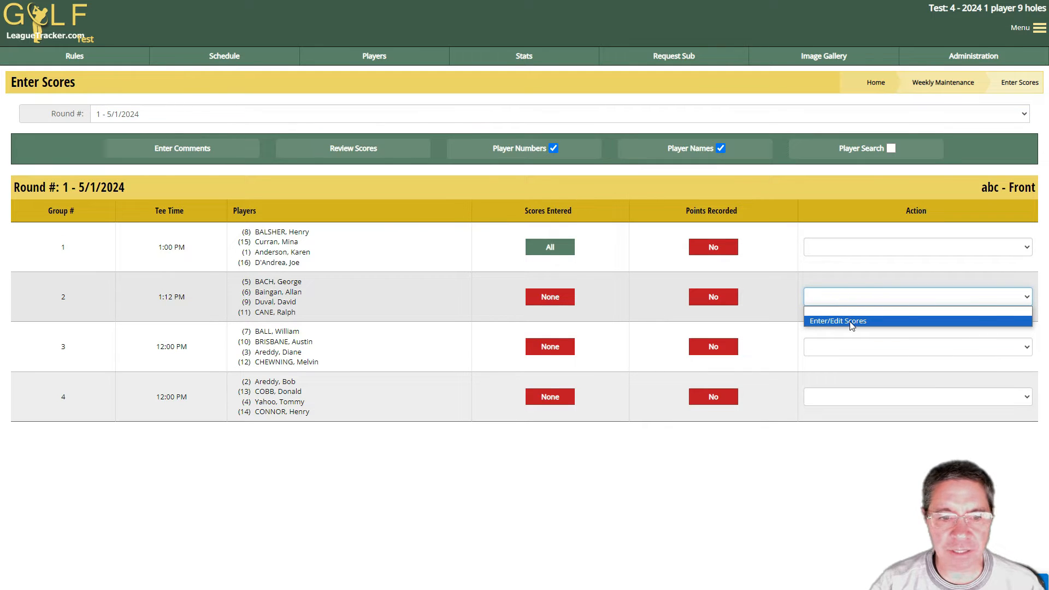
click(850, 322)
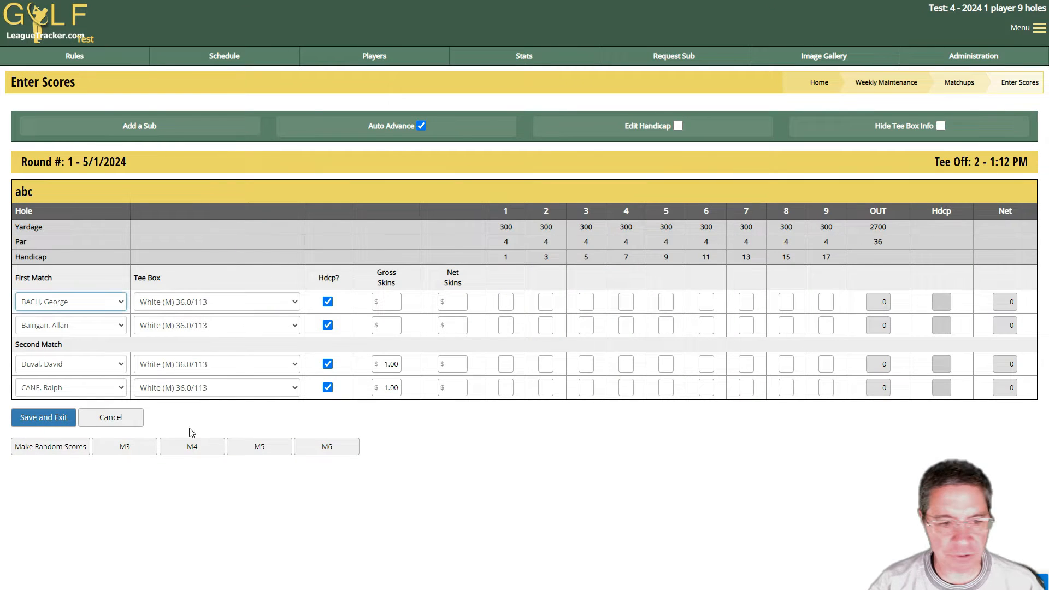
click(45, 452)
click(51, 419)
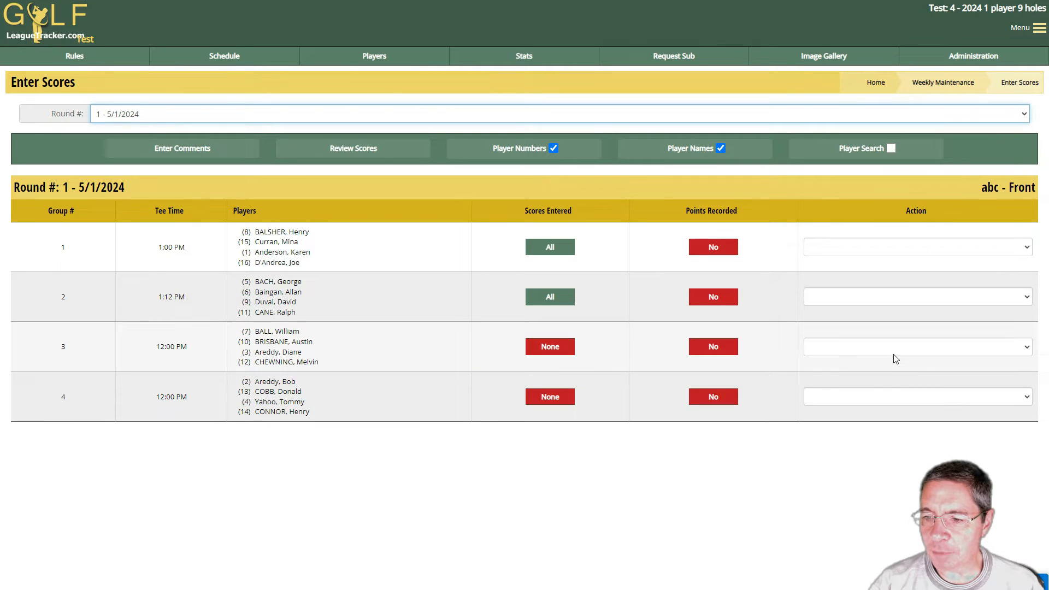
Fill the scorecard of round 1, group 3 with random scores and save it
click(895, 354)
click(870, 375)
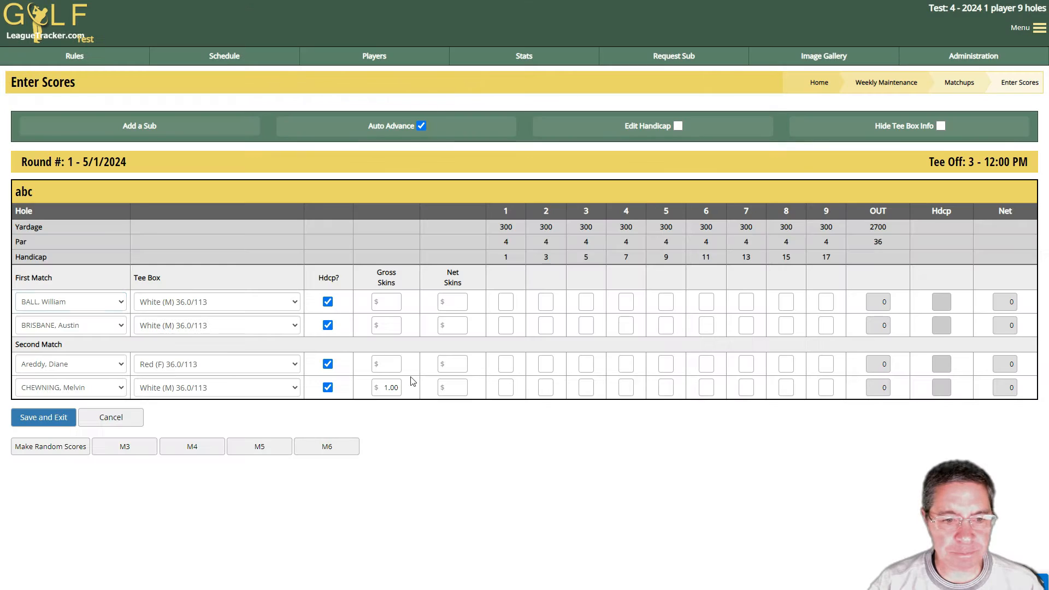
click(52, 446)
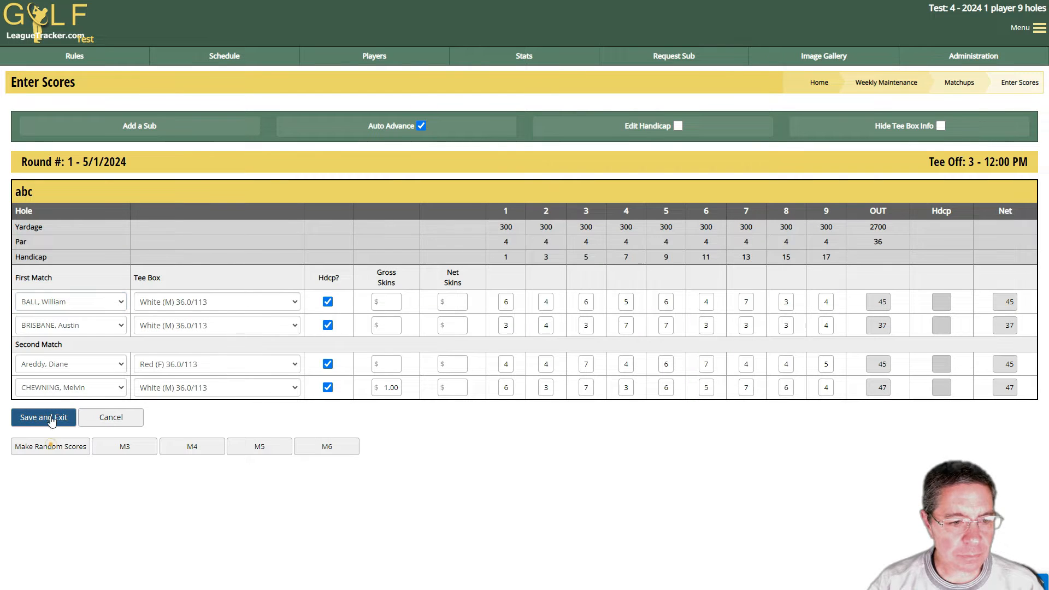
click(49, 417)
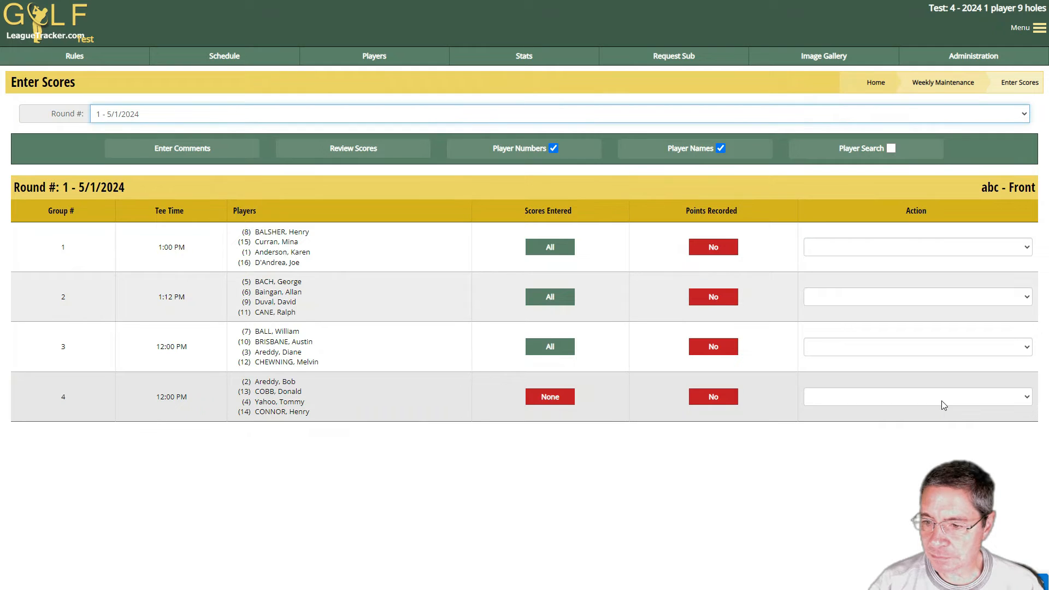
Fill the scorecard of round 1, group 4 with random scores and save it
click(940, 402)
click(893, 418)
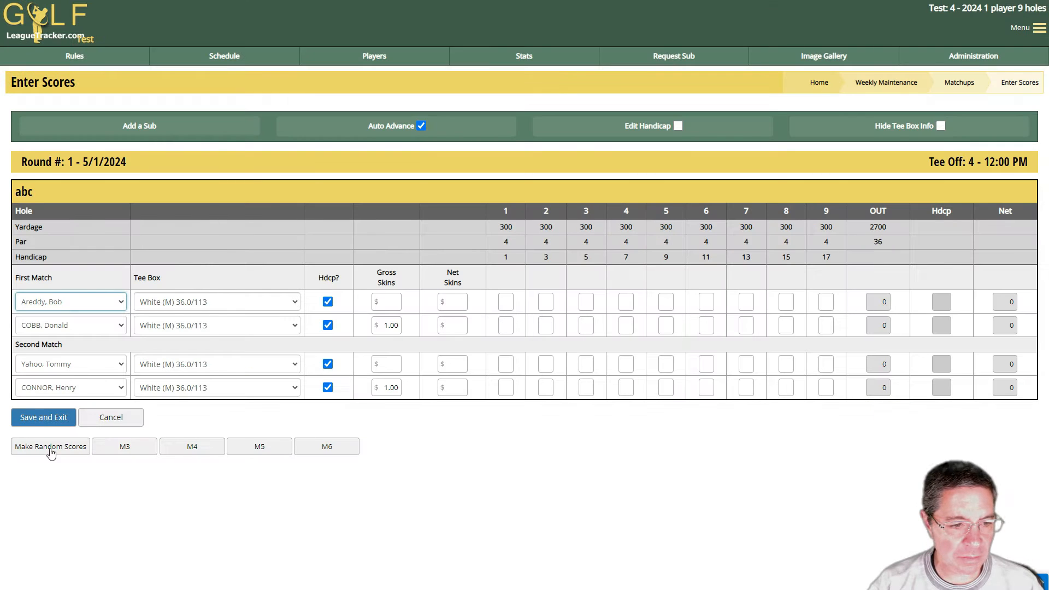
click(50, 447)
click(48, 417)
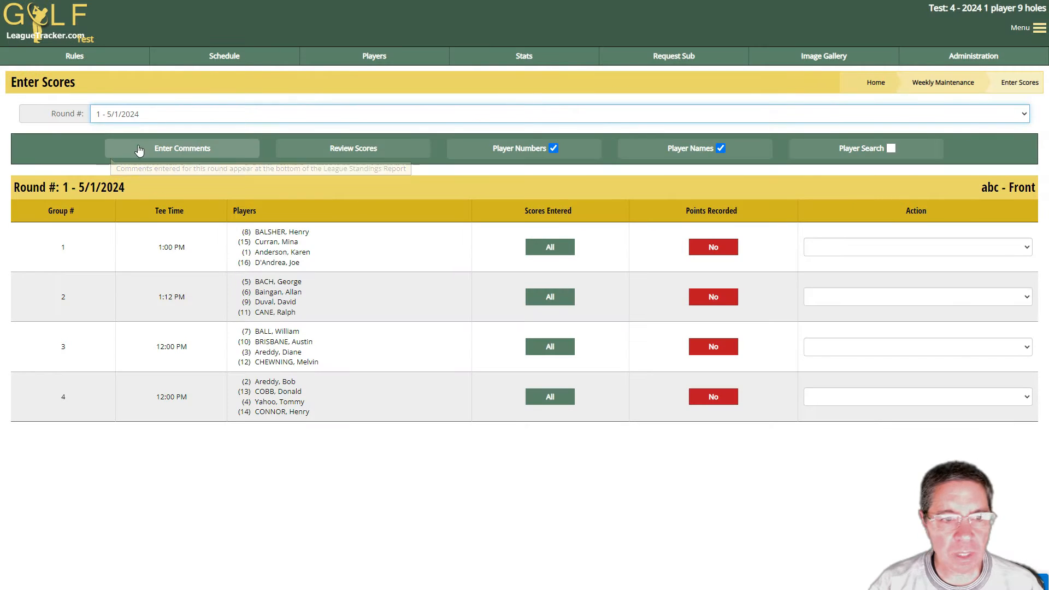
Switch to round 2 (5/8/2024), fill group 1's scorecard with random scores and save it
click(163, 114)
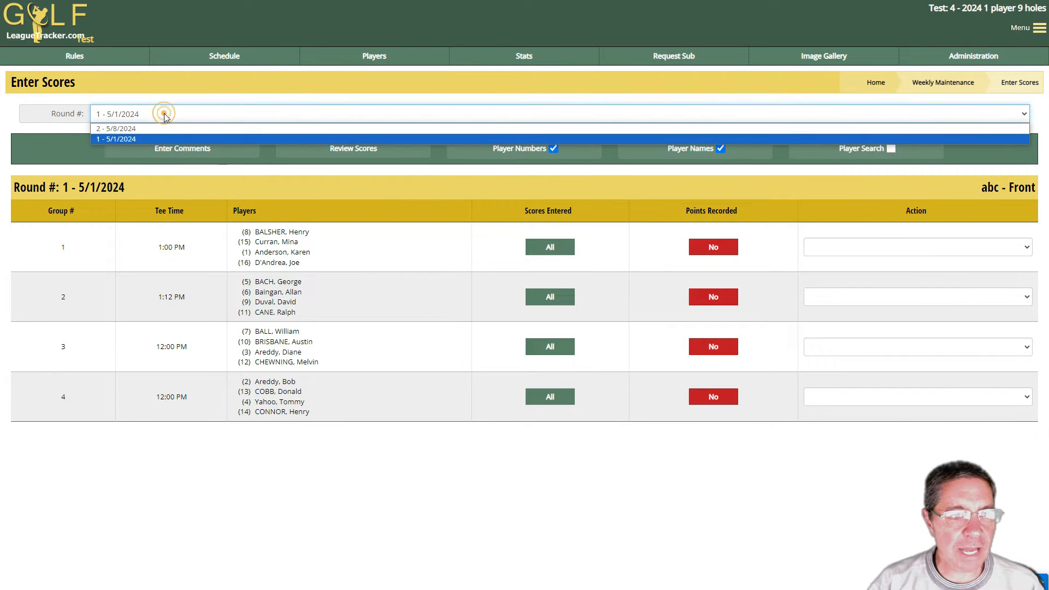
click(149, 129)
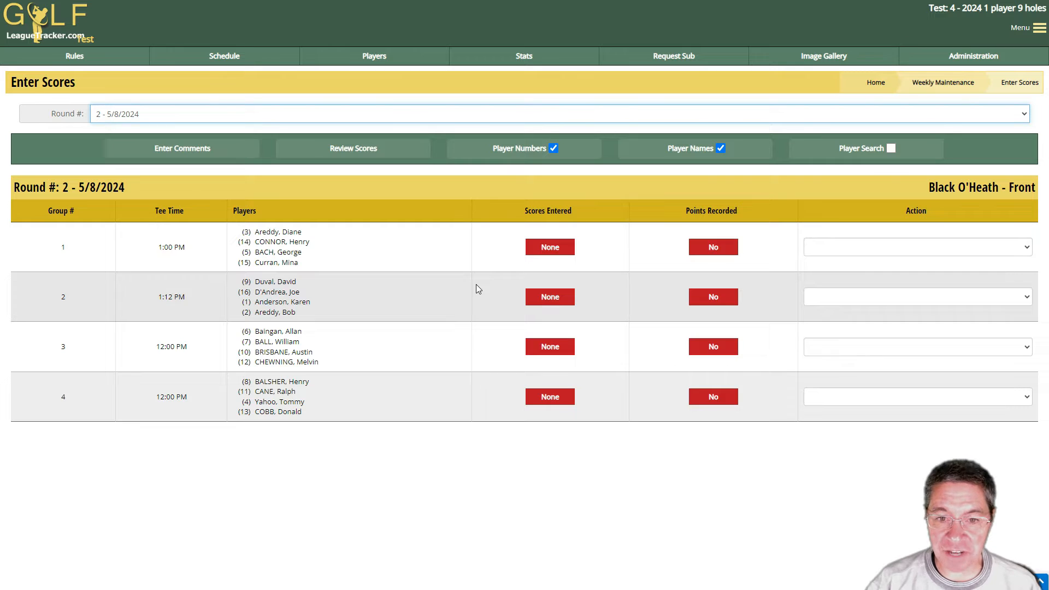
click(874, 247)
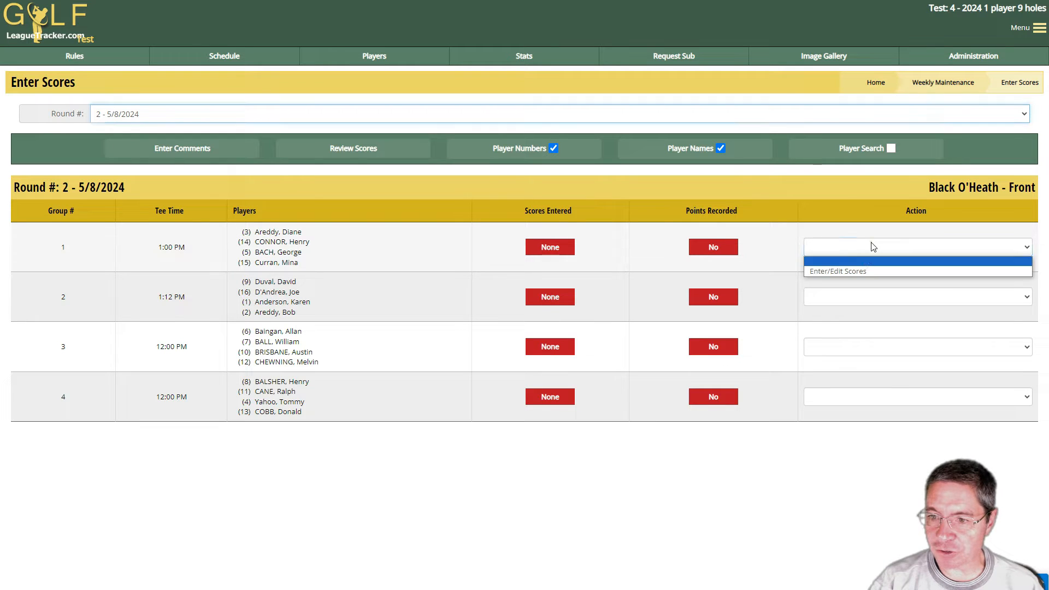
click(857, 271)
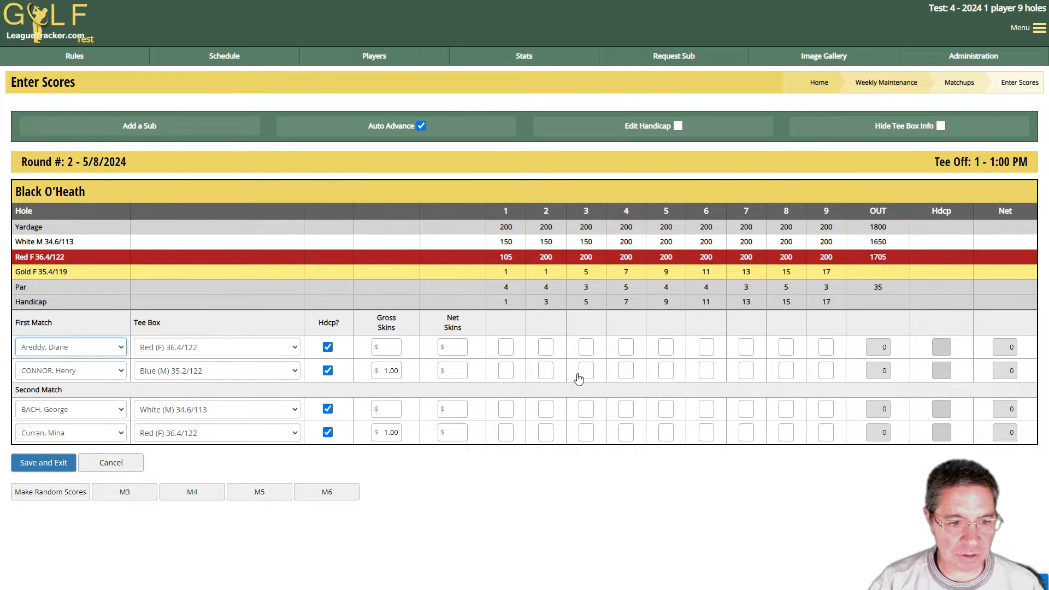
click(54, 503)
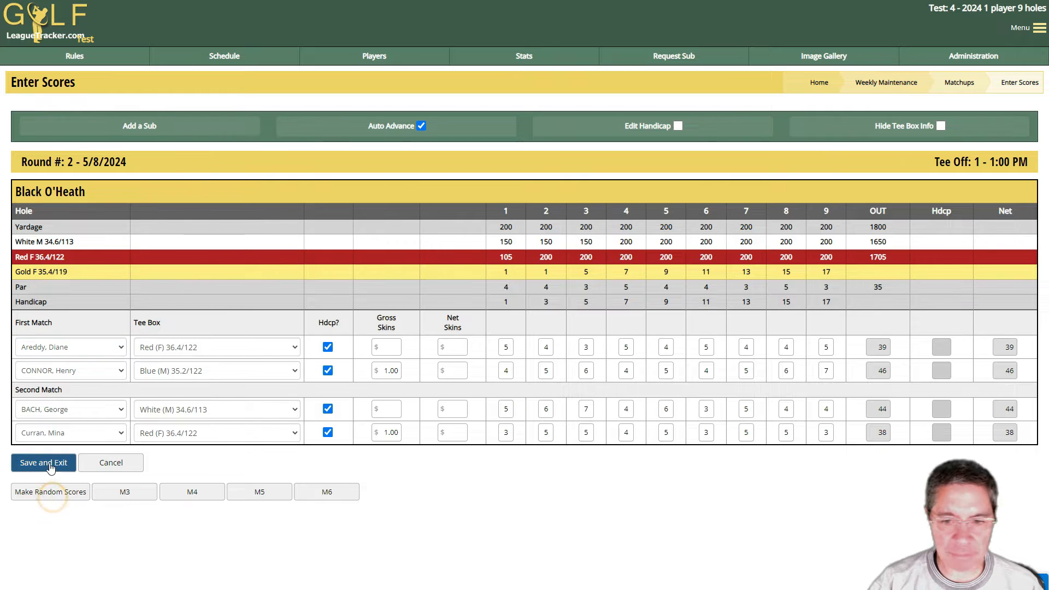
click(51, 464)
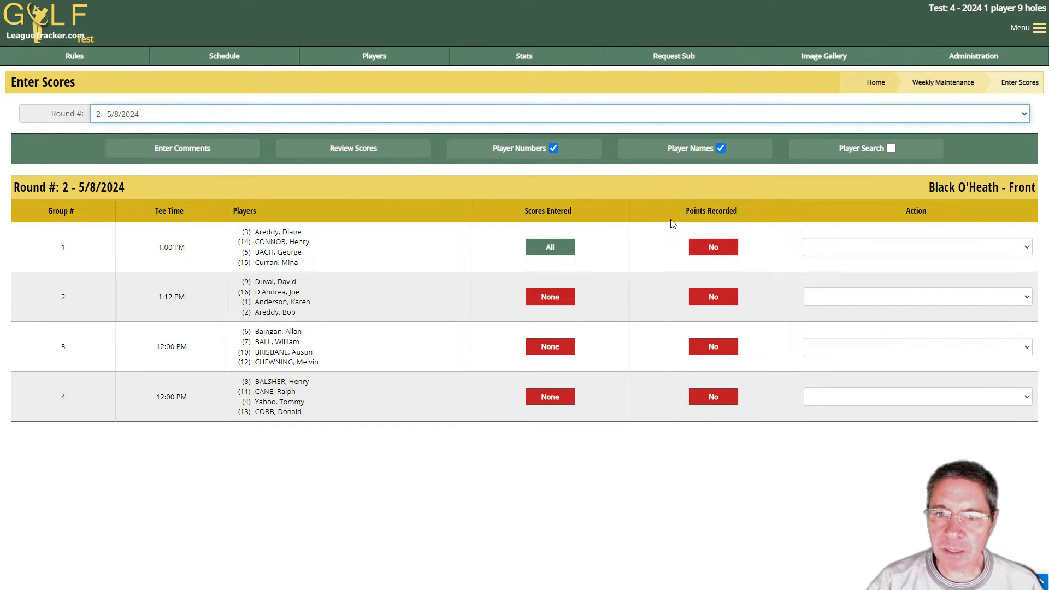
Check the current handicaps in the player list and return to the Enter Scores page
click(373, 56)
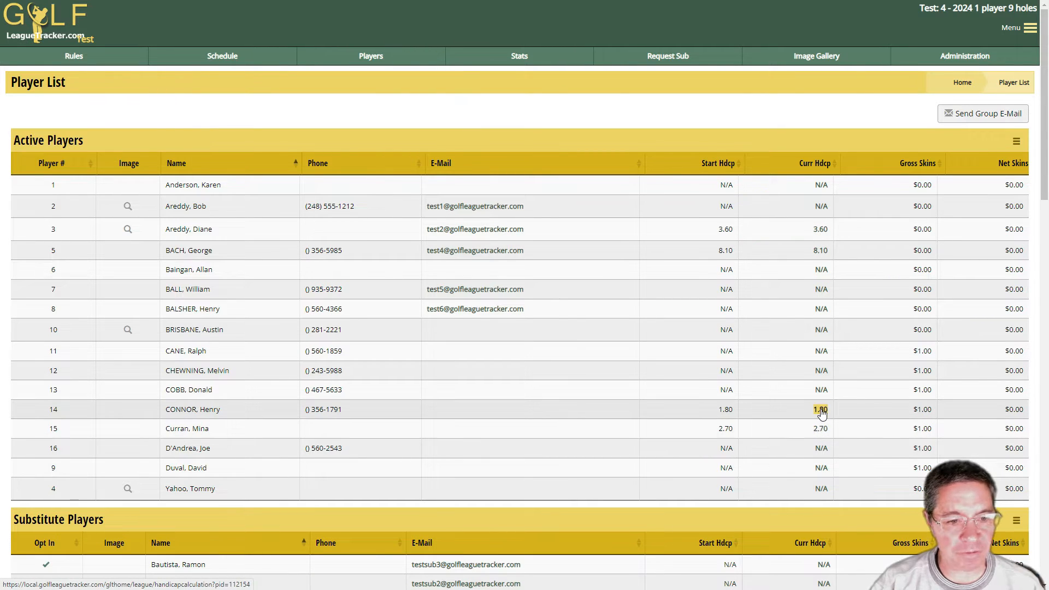
click(950, 52)
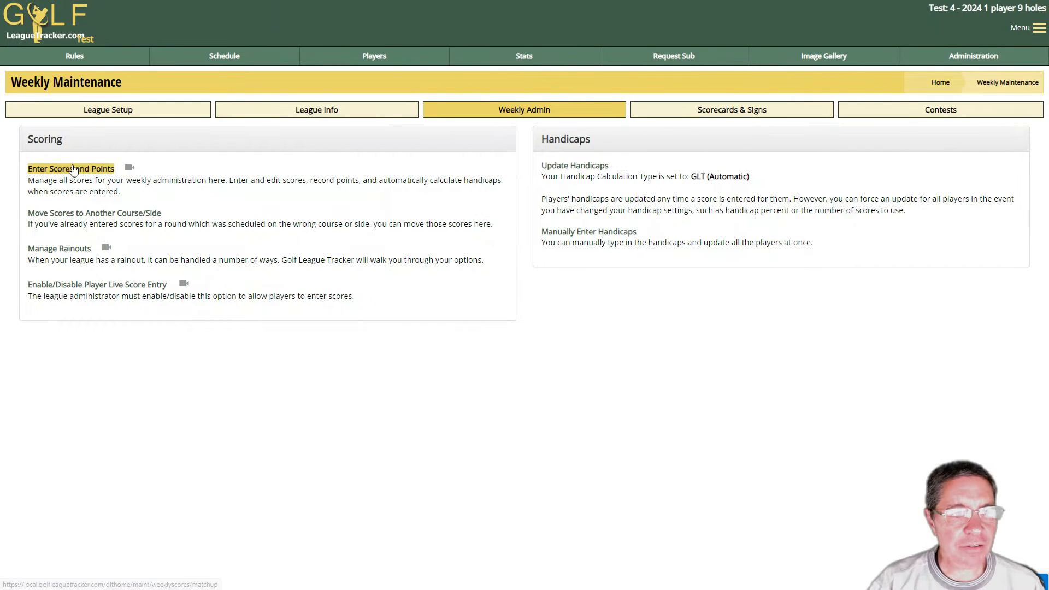
click(72, 166)
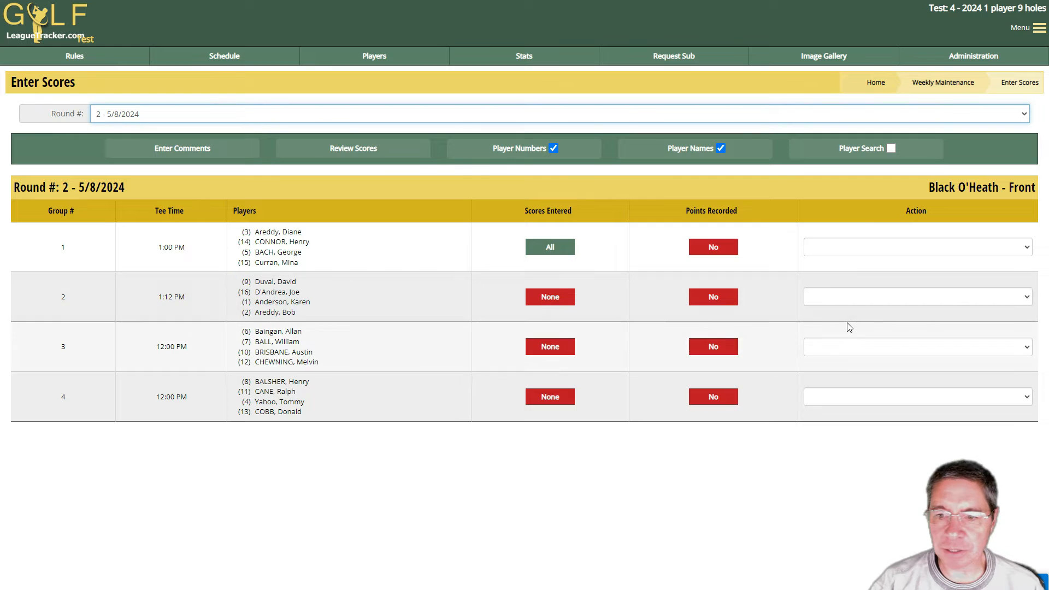
Fill the scorecard of round 2, group 2 (1:12 PM) with random scores and save it
click(878, 298)
click(863, 322)
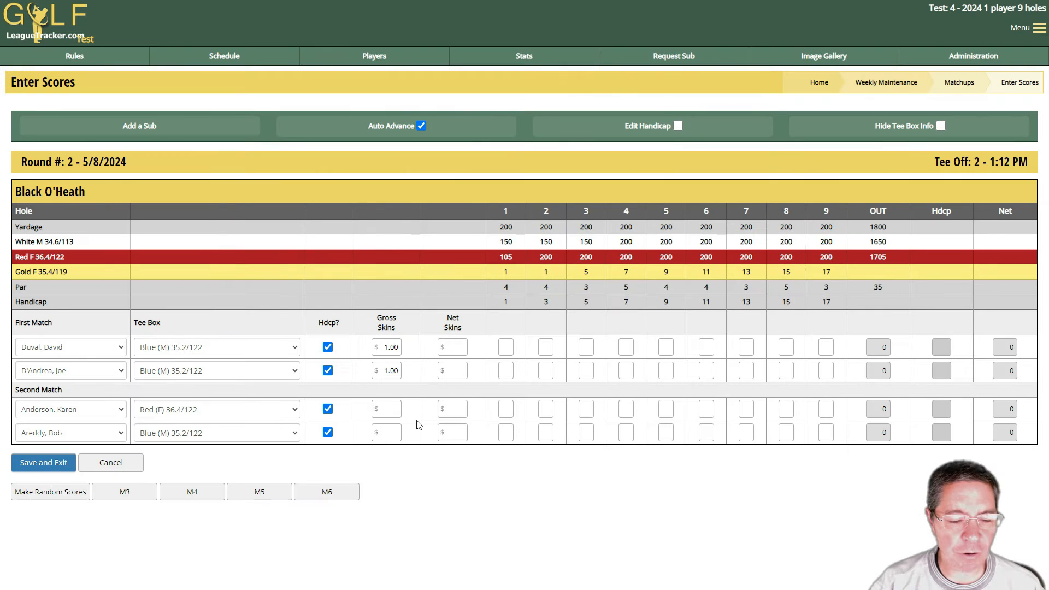
click(50, 492)
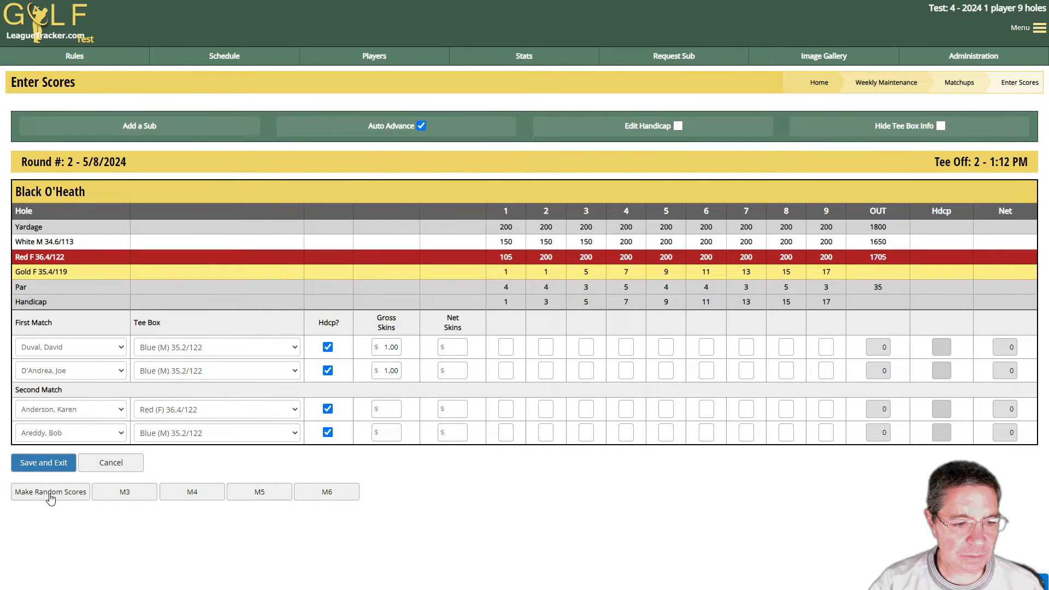
click(44, 463)
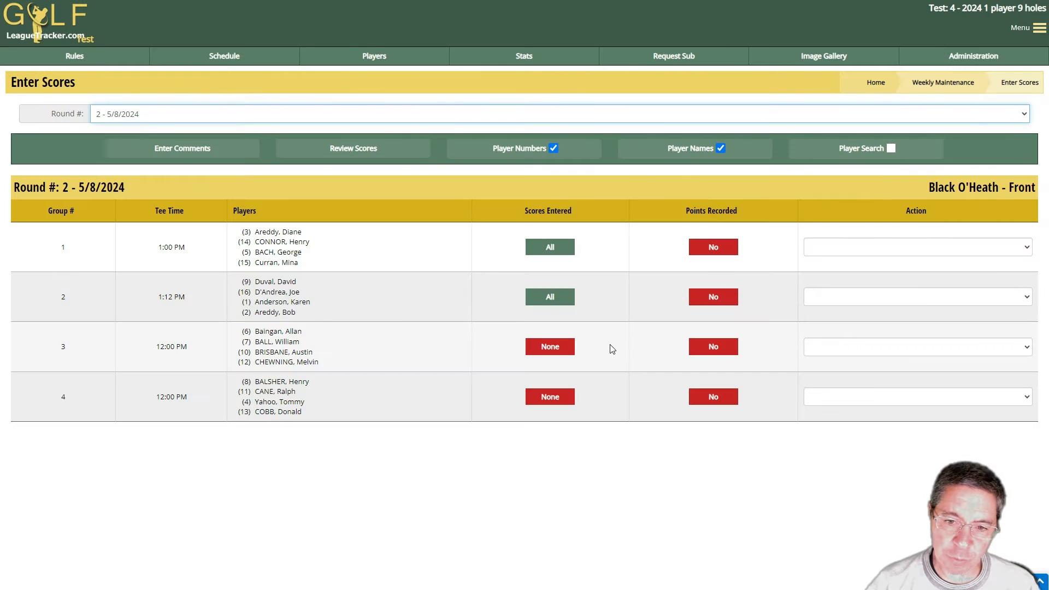
Fill the scorecard of round 2, group 3 with random scores and save it
click(912, 346)
click(886, 376)
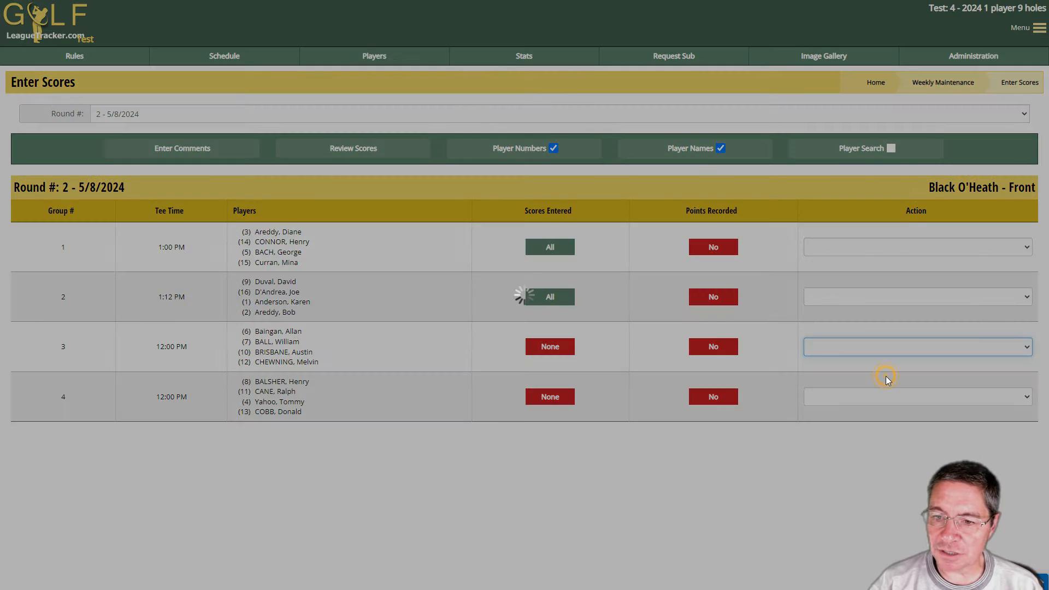
click(66, 495)
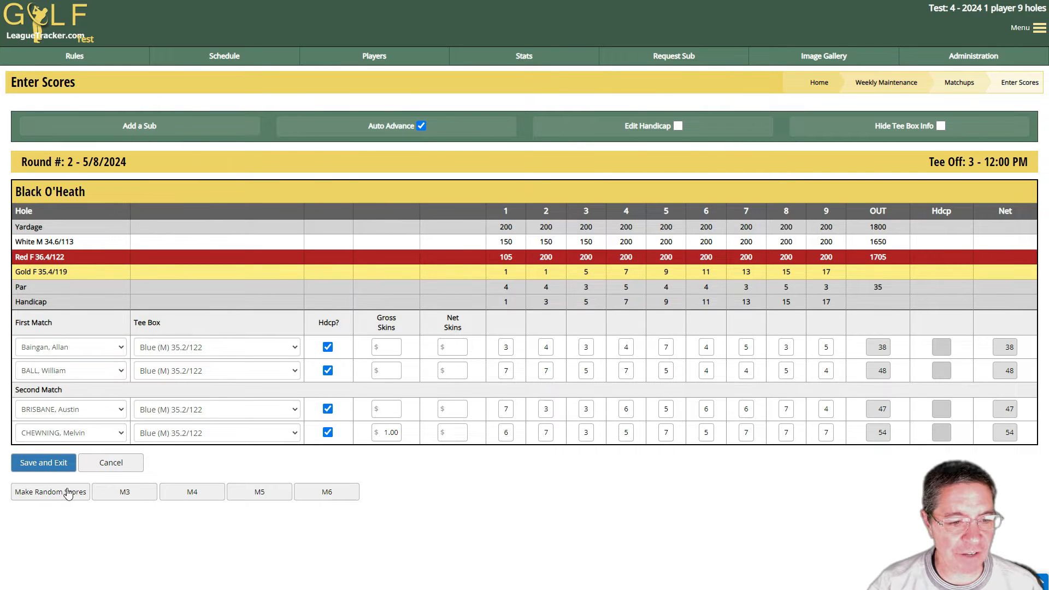
click(48, 465)
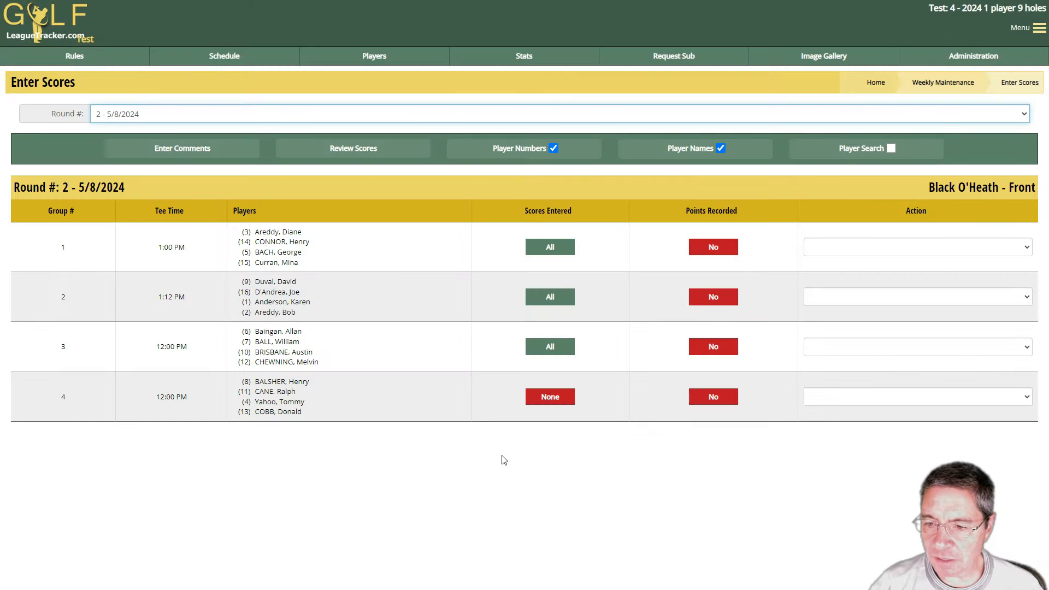
Fill the scorecard of round 2, group 4 with random scores and save it
click(889, 397)
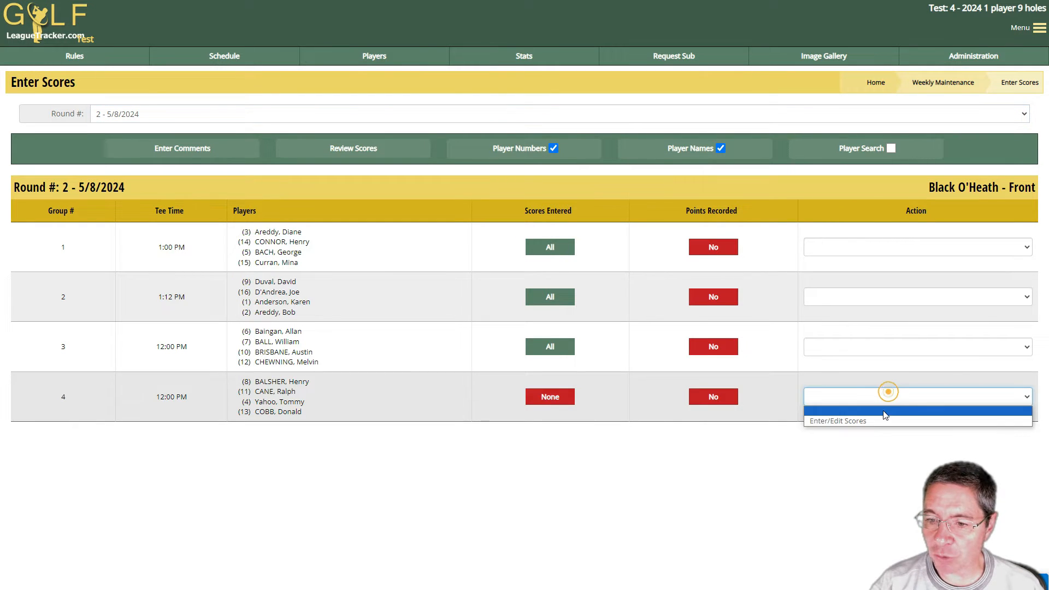
click(875, 420)
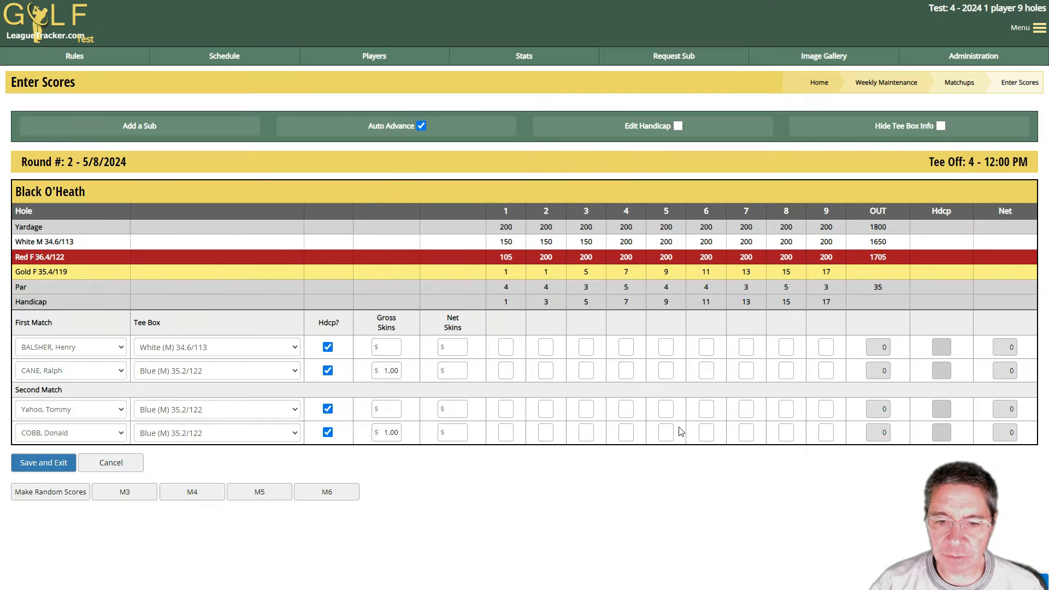
click(38, 495)
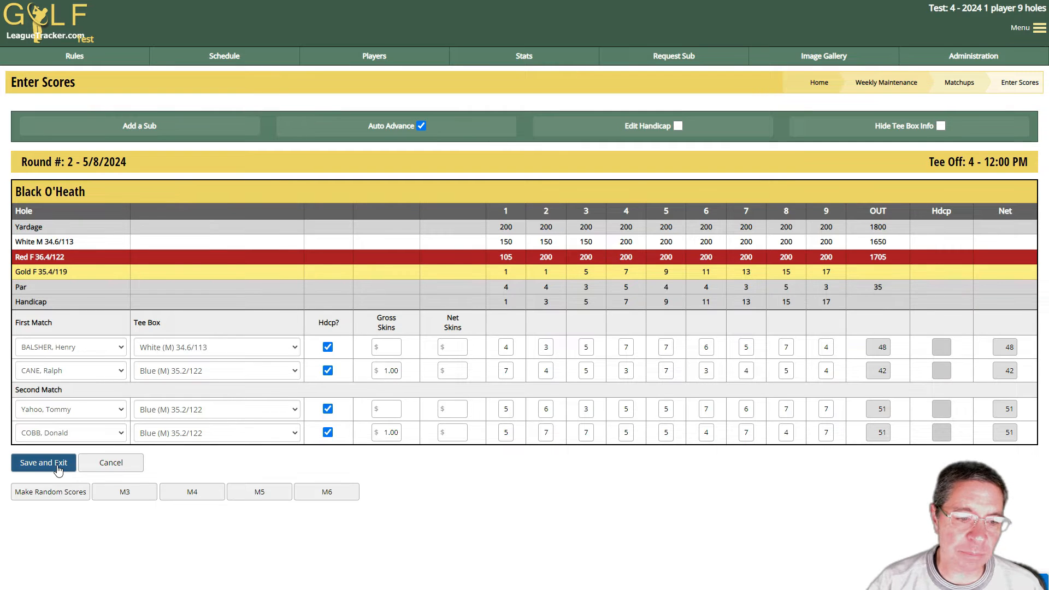
click(58, 471)
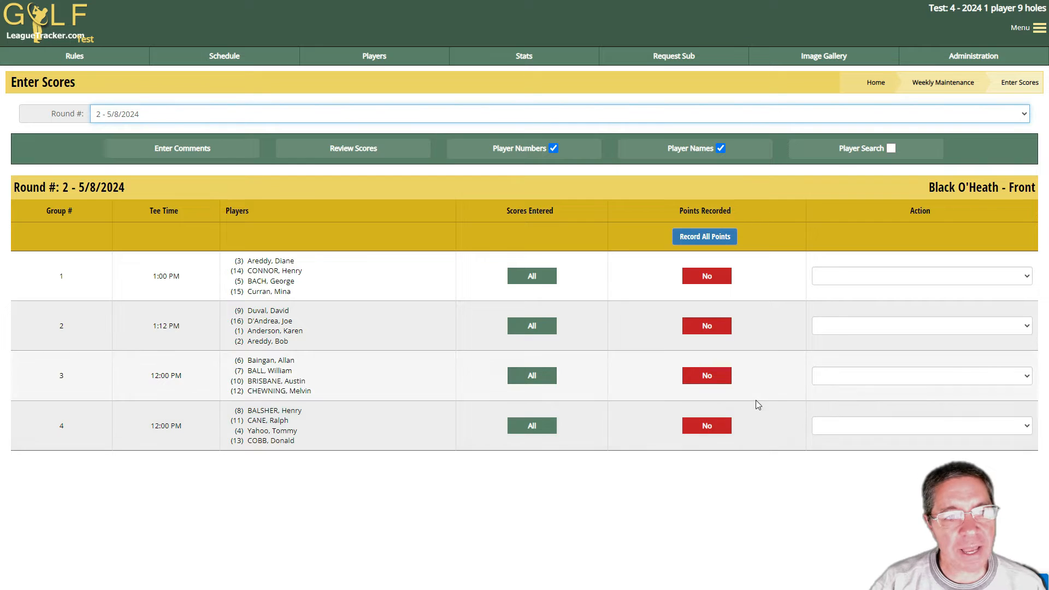
Record the points for all groups of round 1 (5/1/2024) at once
click(146, 112)
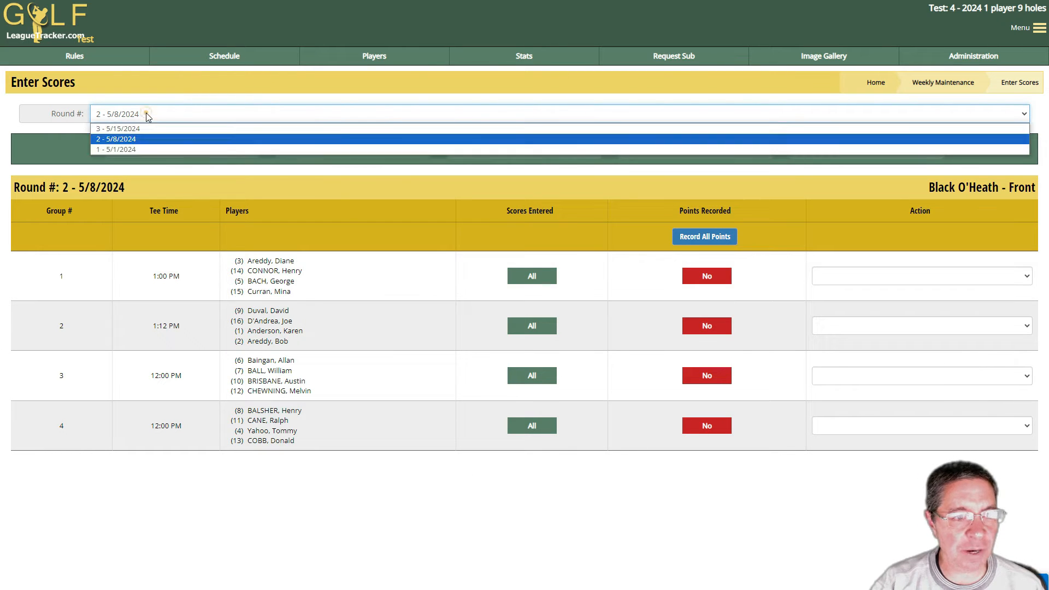
click(131, 150)
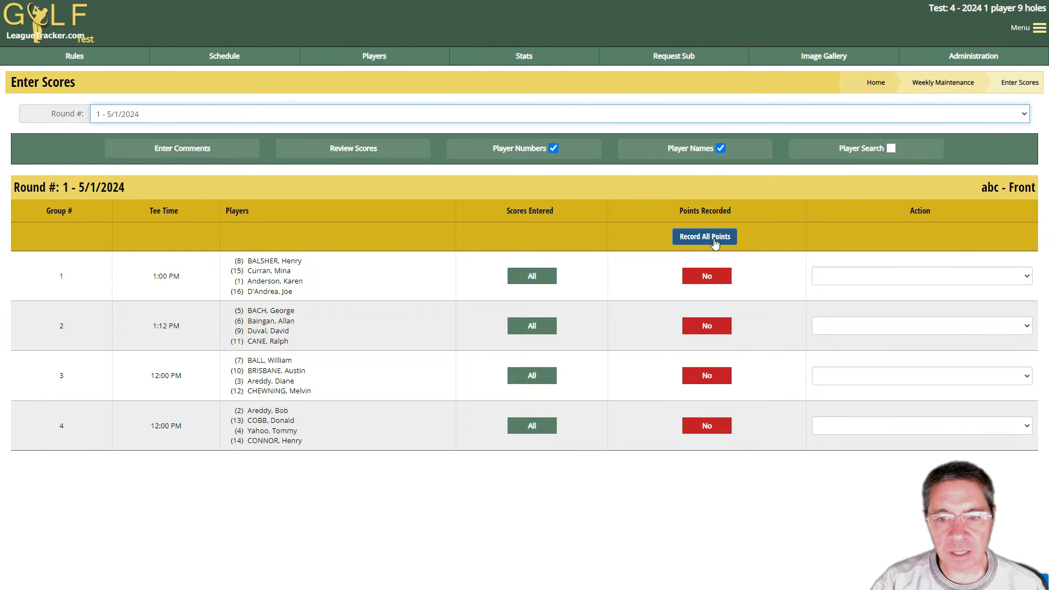
click(715, 244)
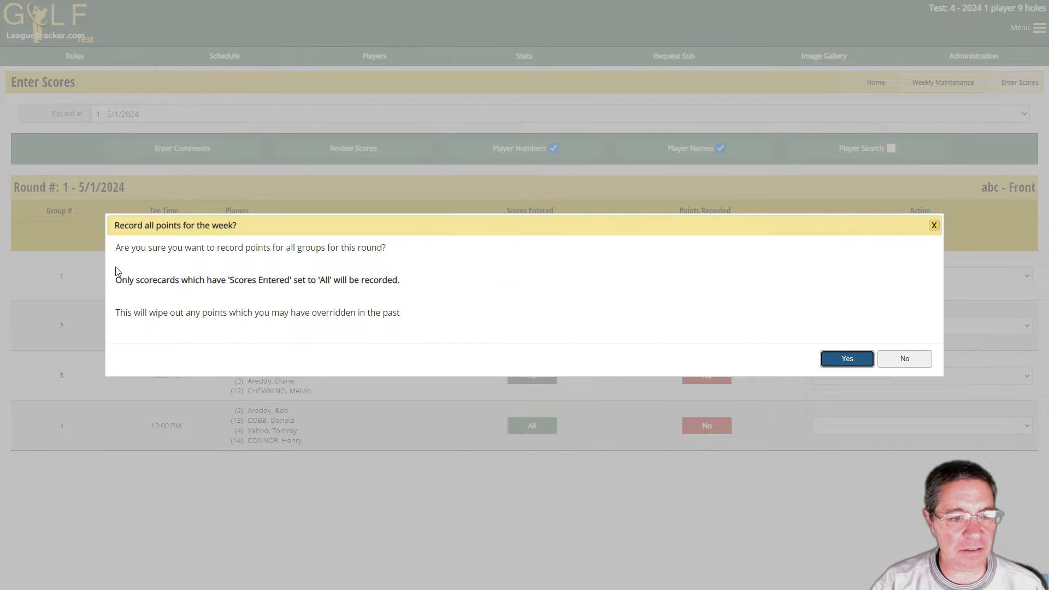
click(847, 359)
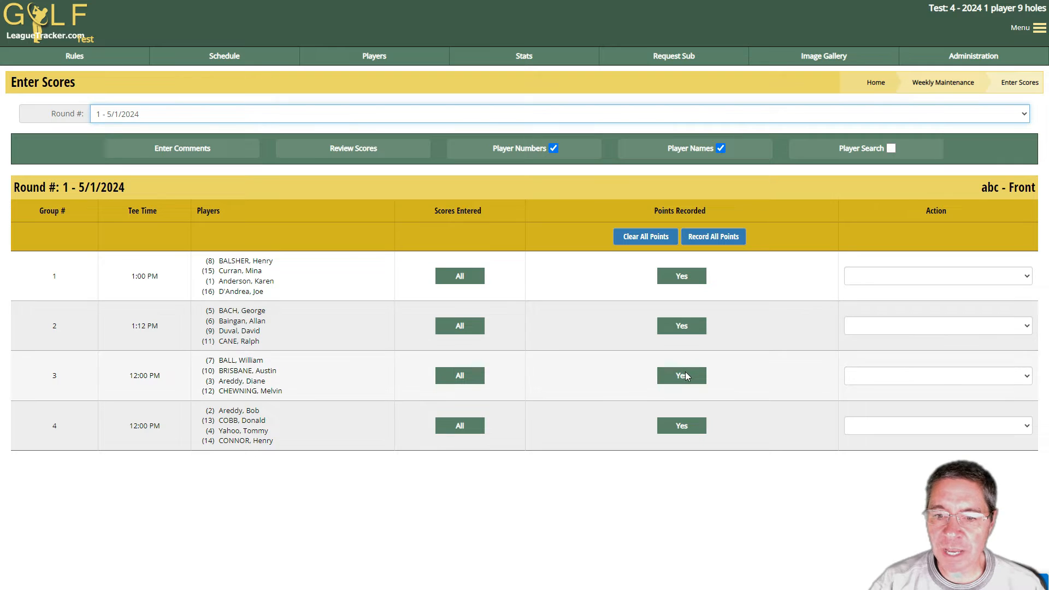
Review the league standings as of round 1 (5/1/2024), including each player's points and segment points
click(519, 62)
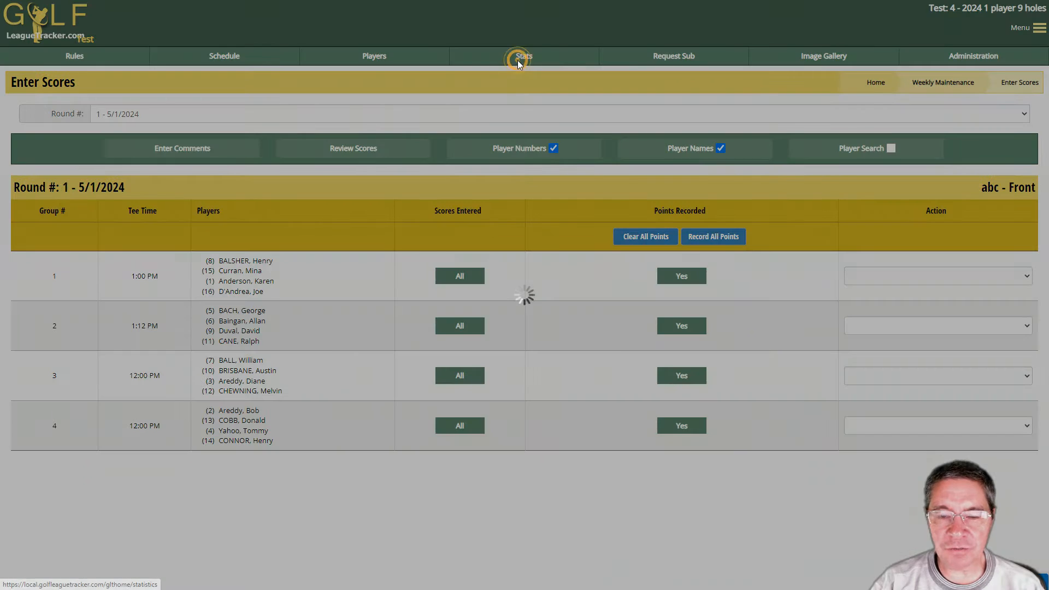
click(50, 158)
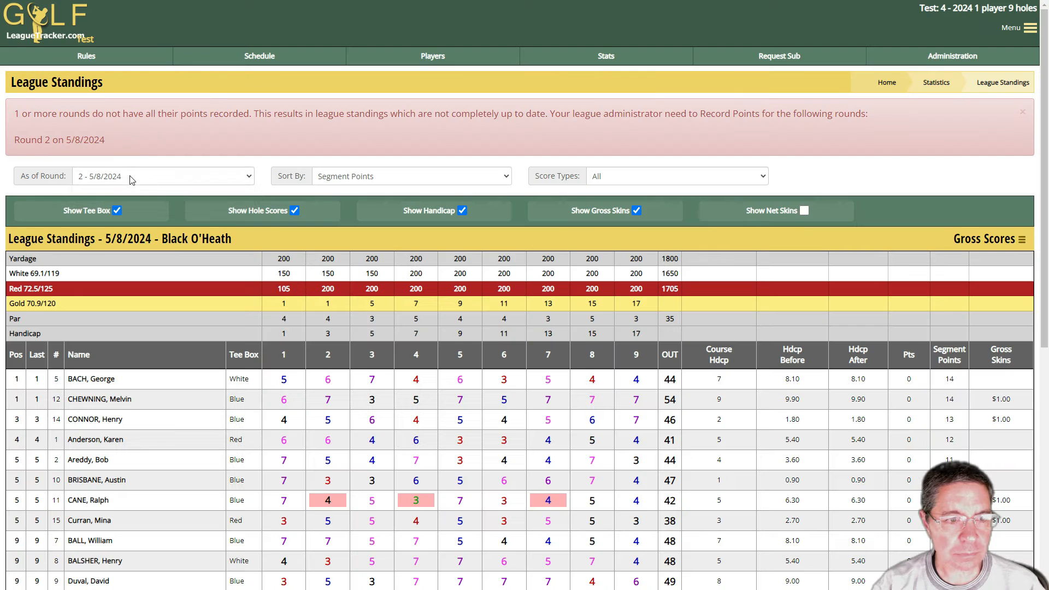
click(129, 176)
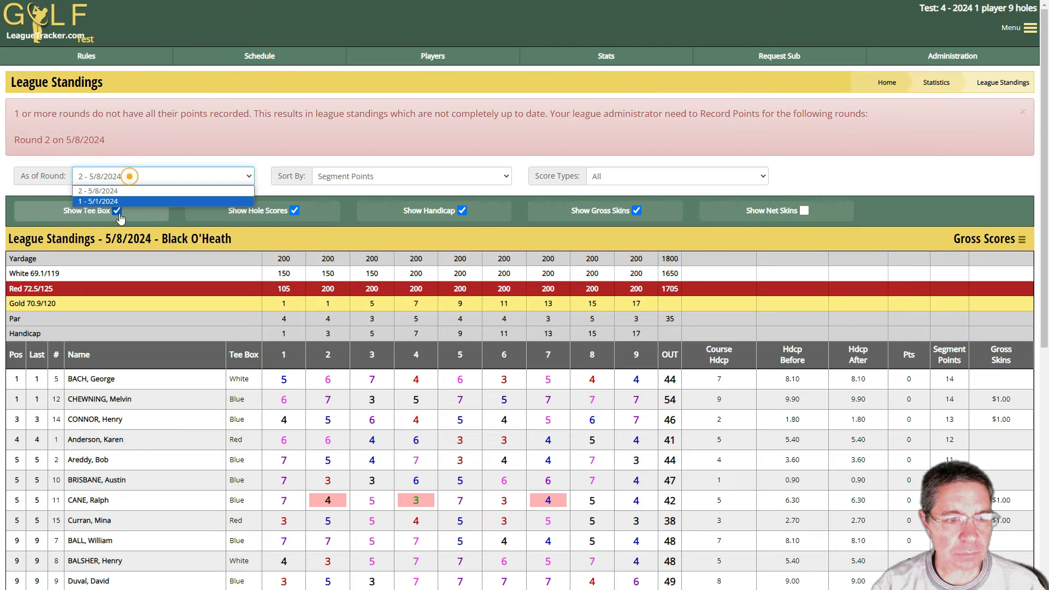
click(117, 201)
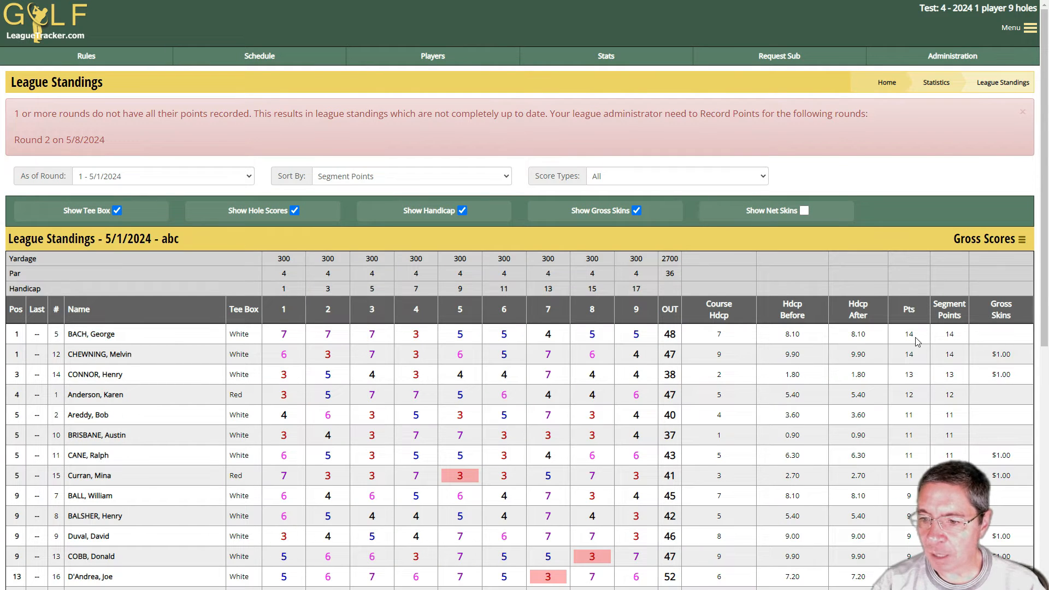
scroll(921, 384, down, 3)
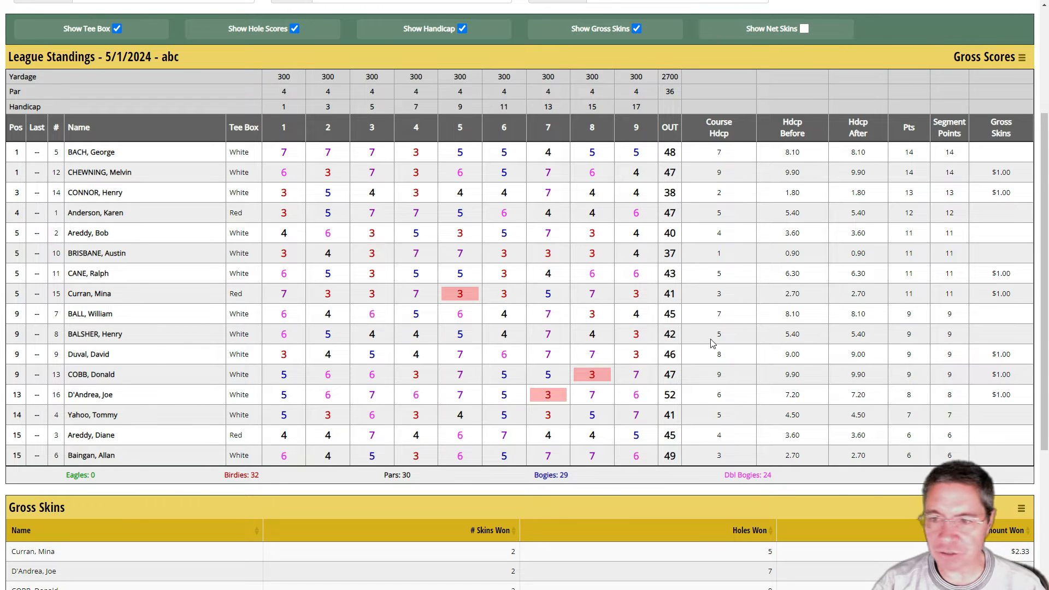
scroll(715, 344, up, 3)
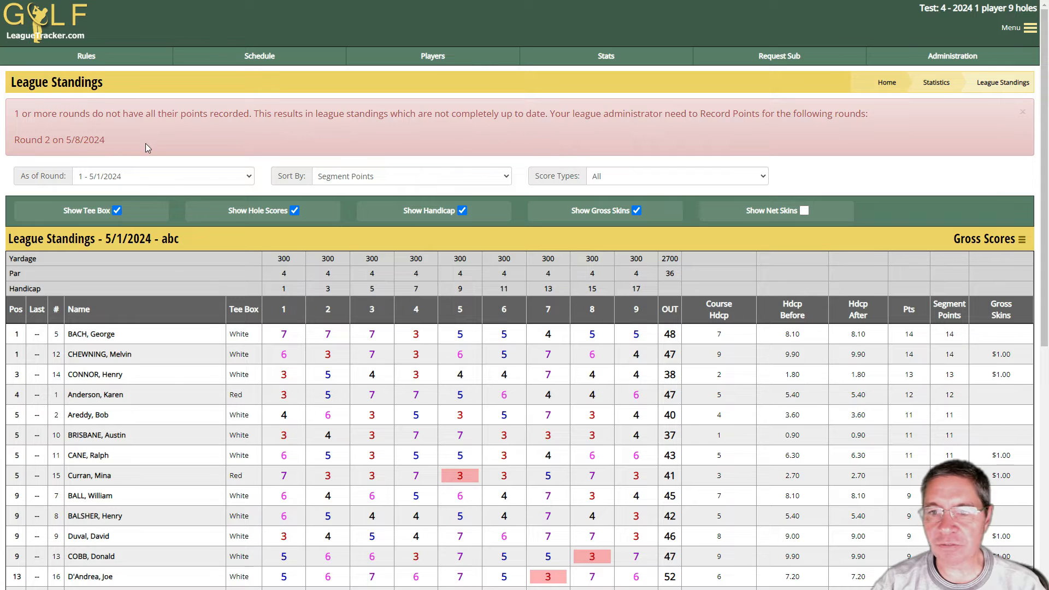
Switch the league standings to round 2 (5/8/2024) and check the players' points
double_click(112, 186)
click(116, 176)
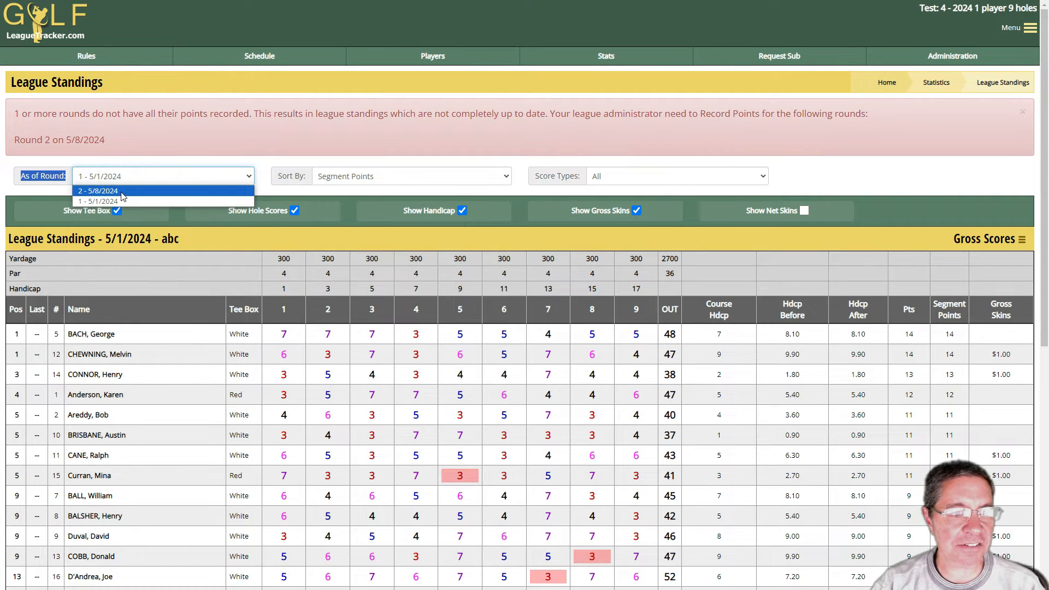
click(122, 192)
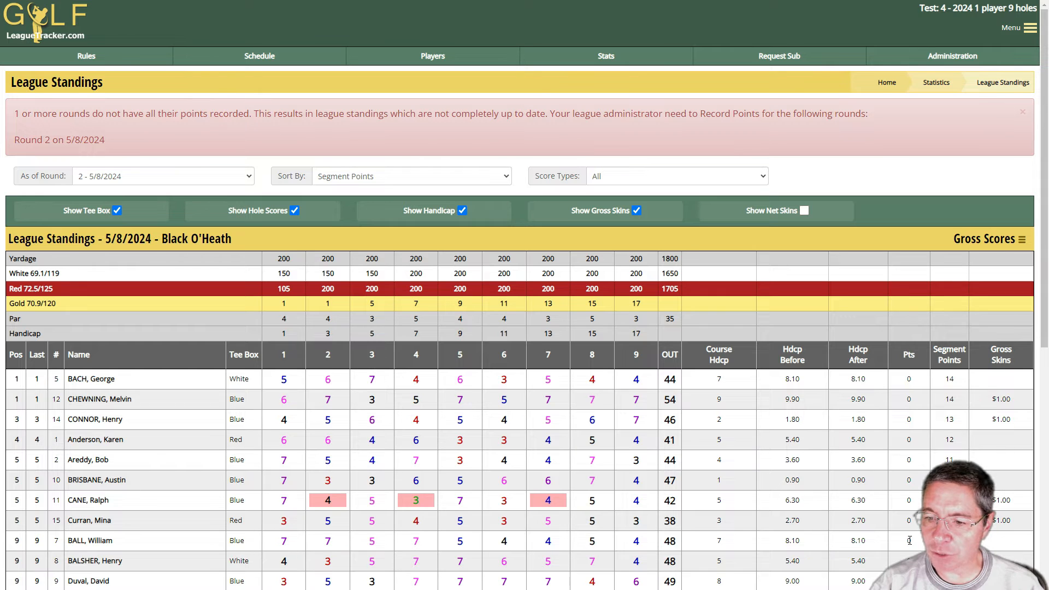
Return to score entry for round 2 (5/8/2024) and start recording points for group 1 (1:00 PM)
click(929, 52)
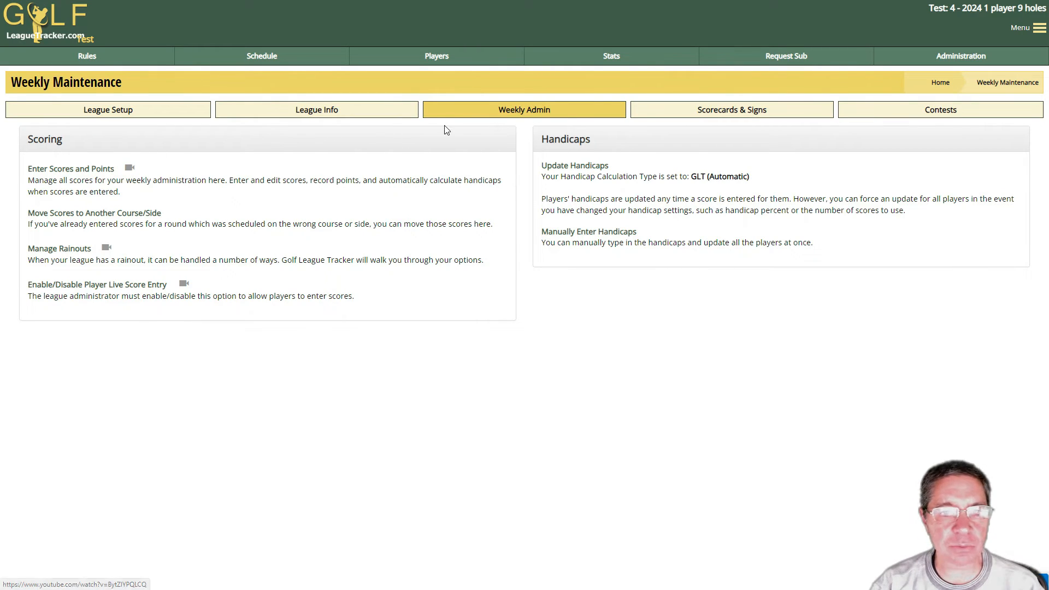
click(104, 170)
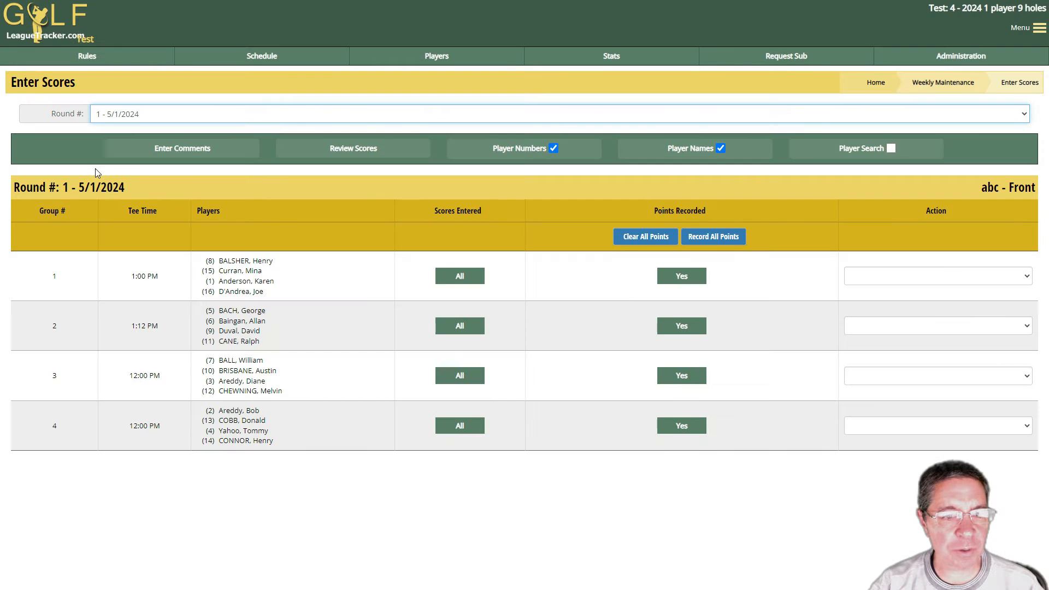
click(117, 113)
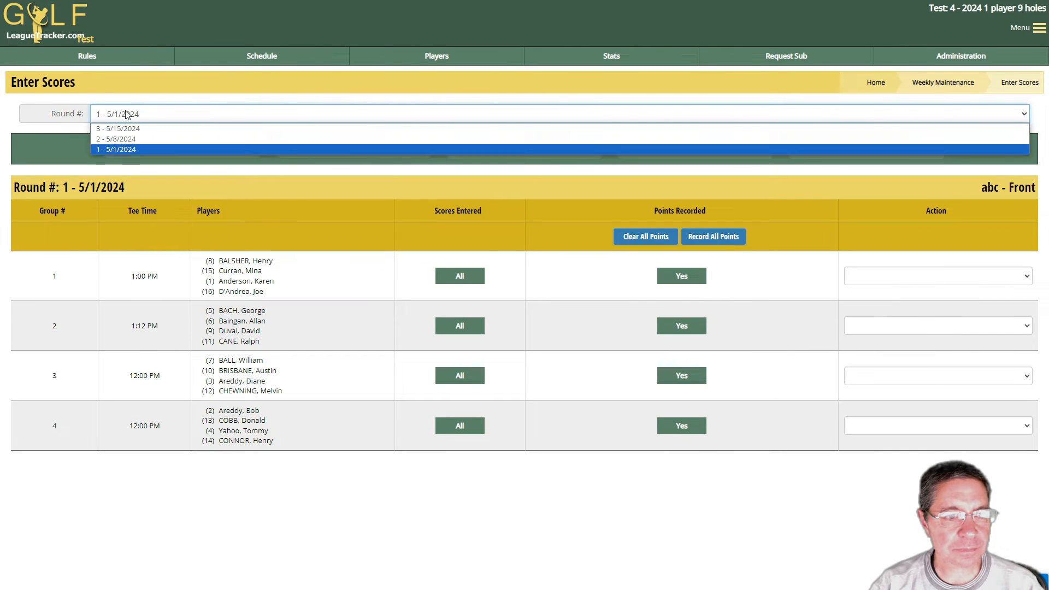
click(120, 141)
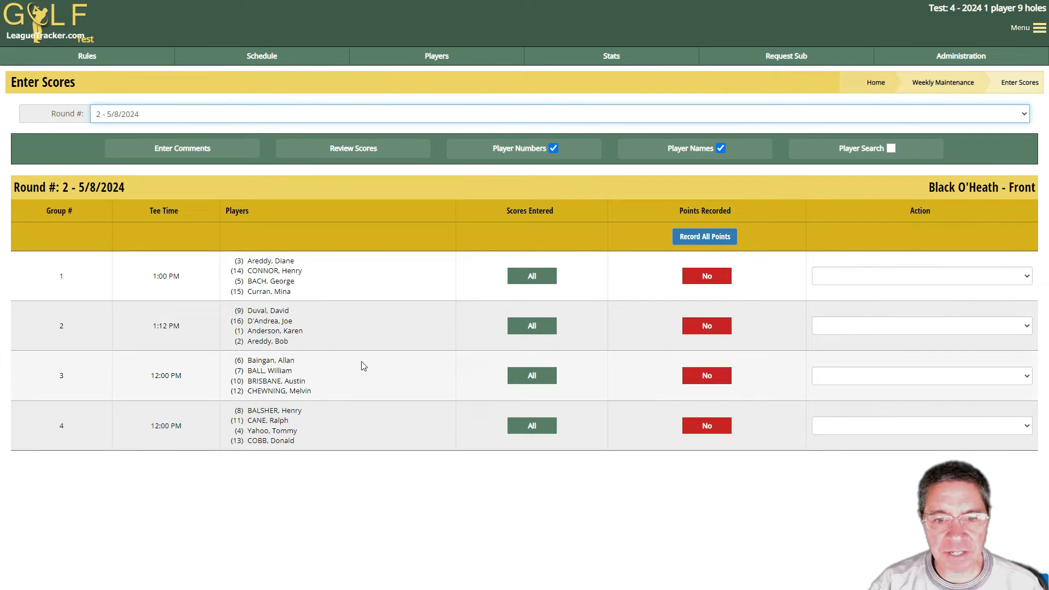
click(870, 277)
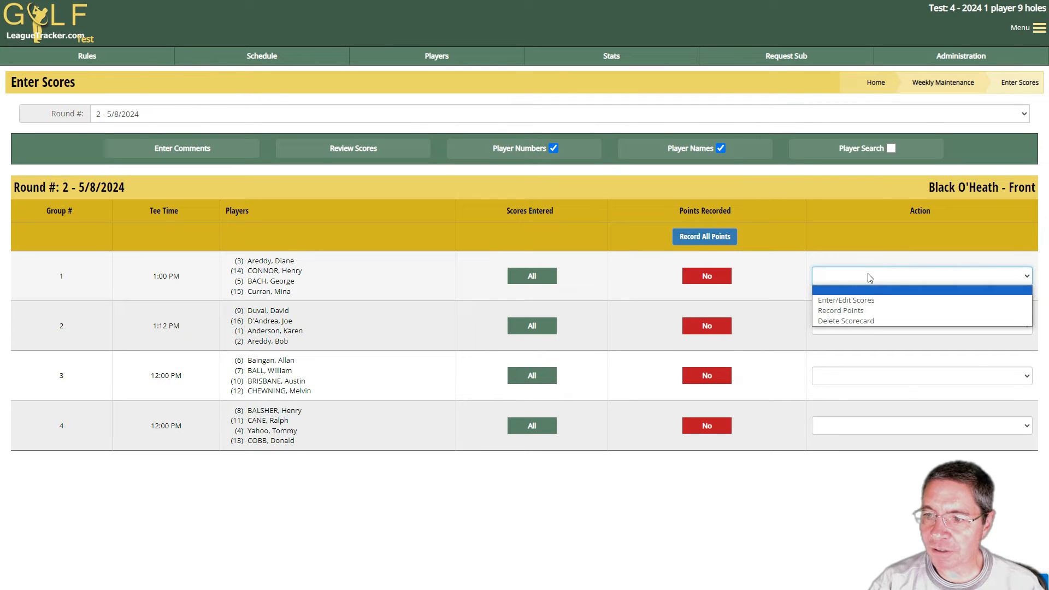
click(847, 313)
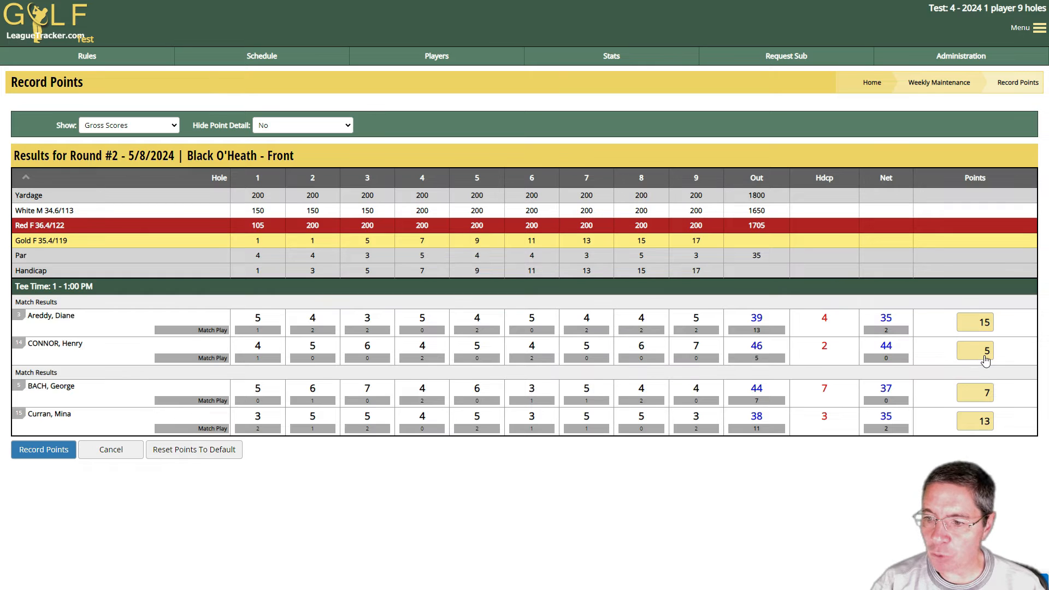
Override the first match's points with 16 for the first player and 4 for the second, and record group 1's points
click(986, 359)
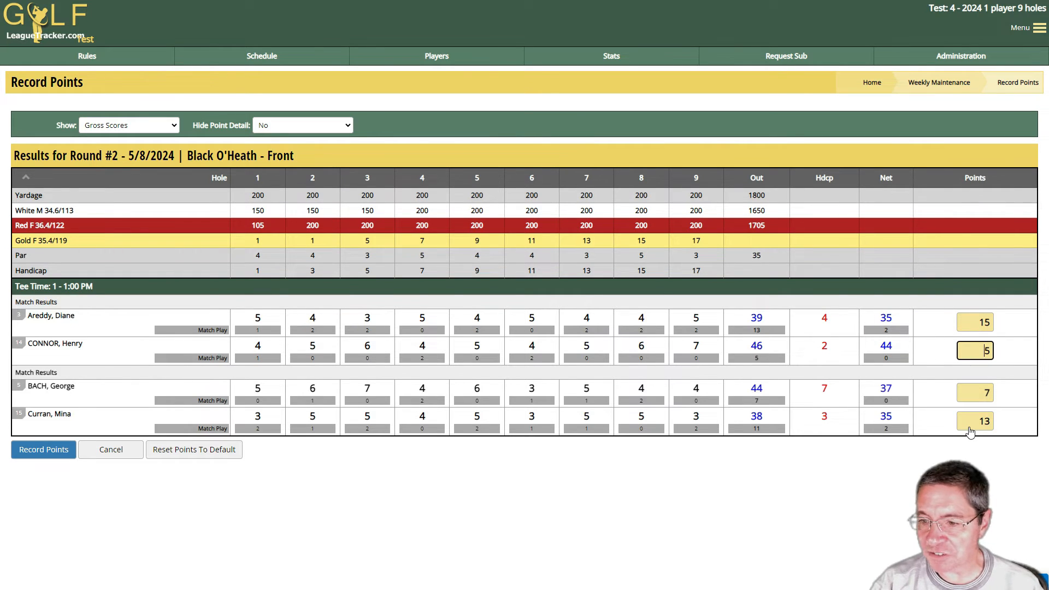
drag(976, 352, 993, 354)
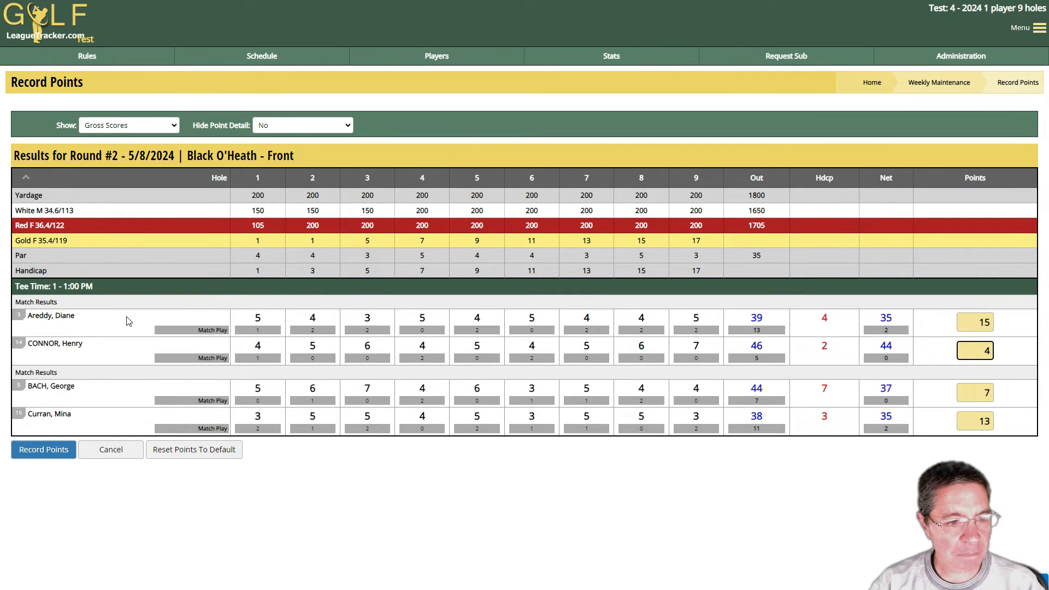
drag(972, 323, 995, 322)
text(16)
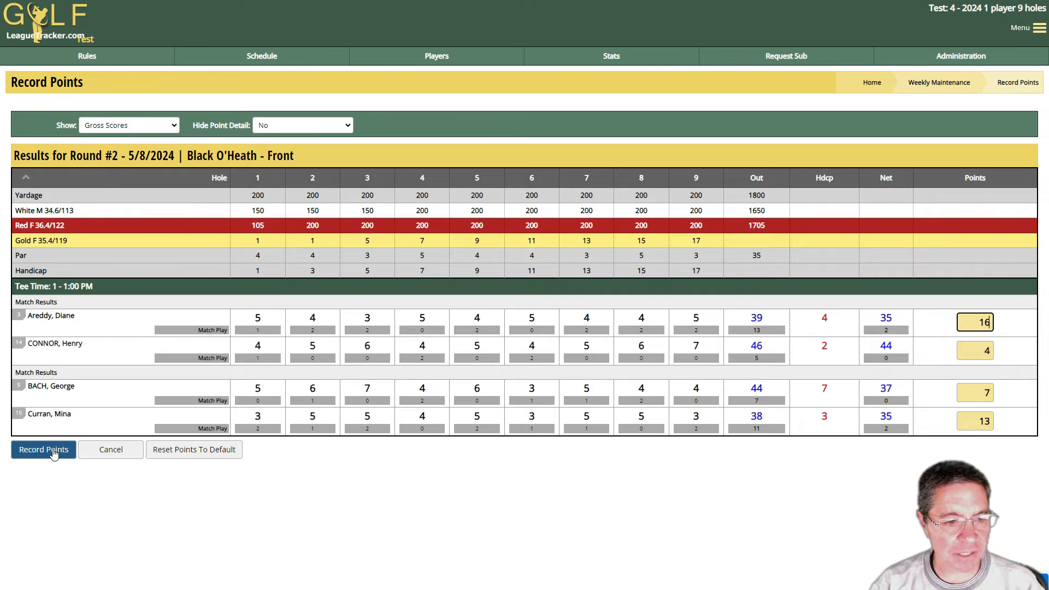
click(53, 454)
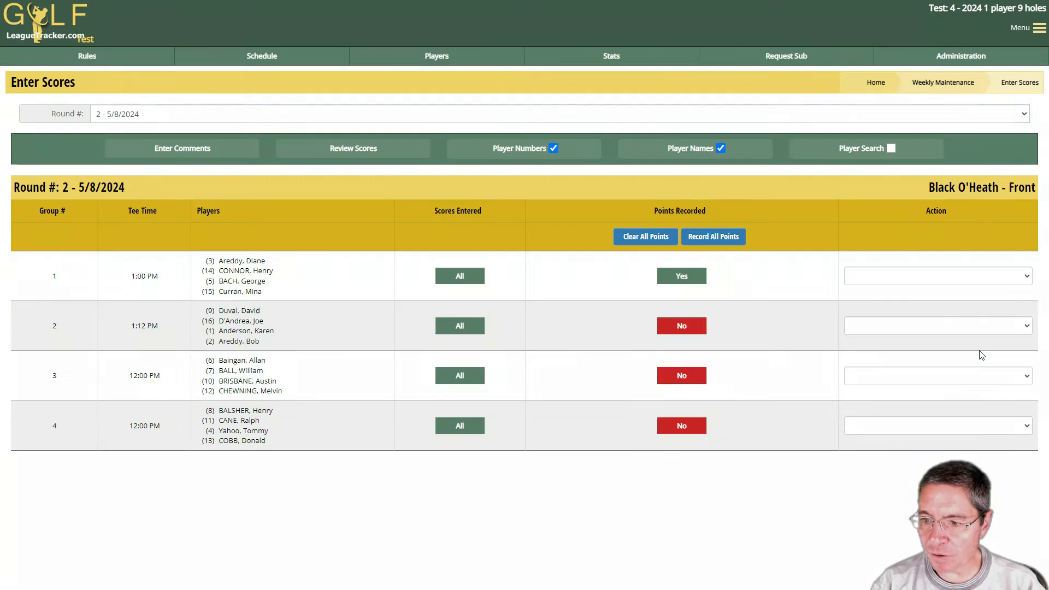
Check the overridden points of group 1's first match in the round 2 league standings
click(592, 59)
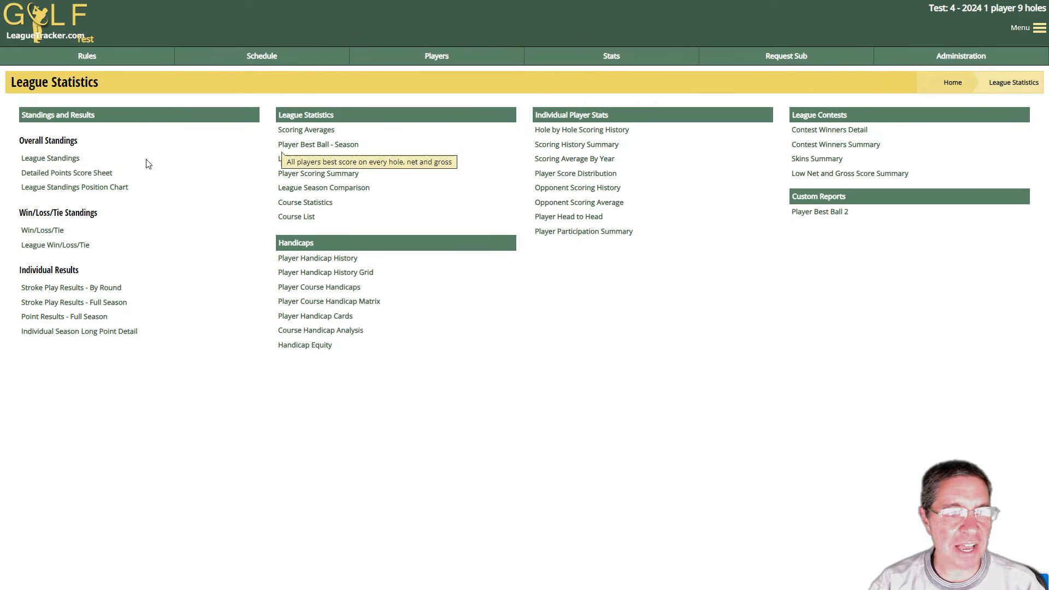
click(58, 163)
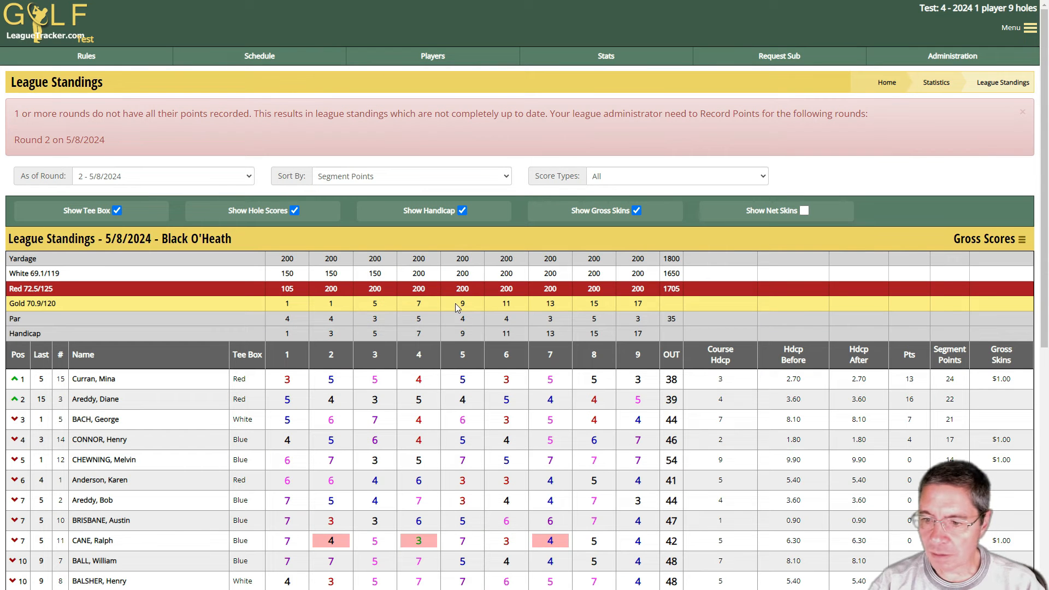
scroll(458, 308, down, 3)
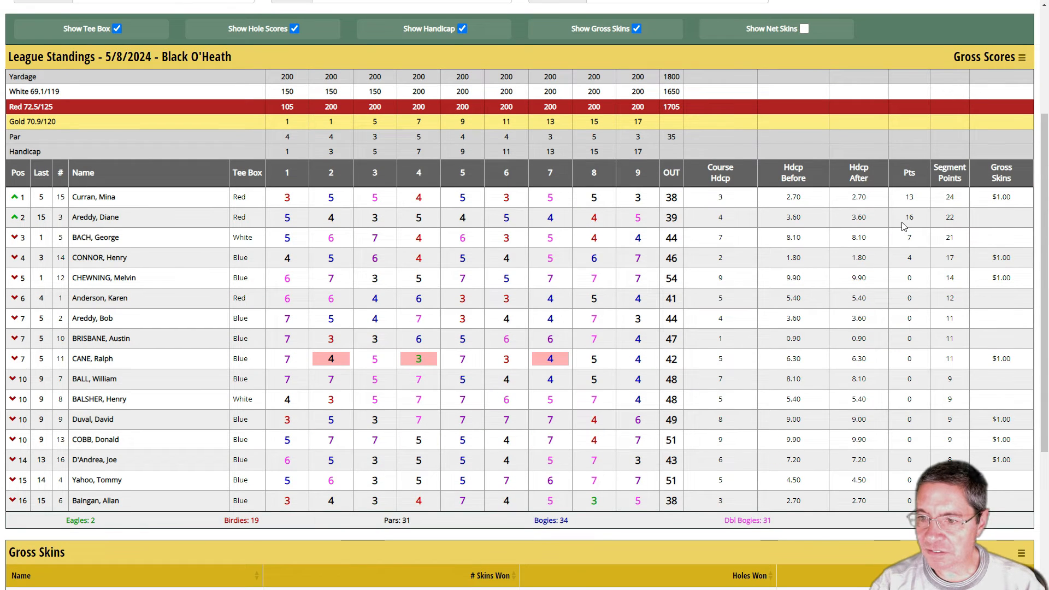
double_click(909, 218)
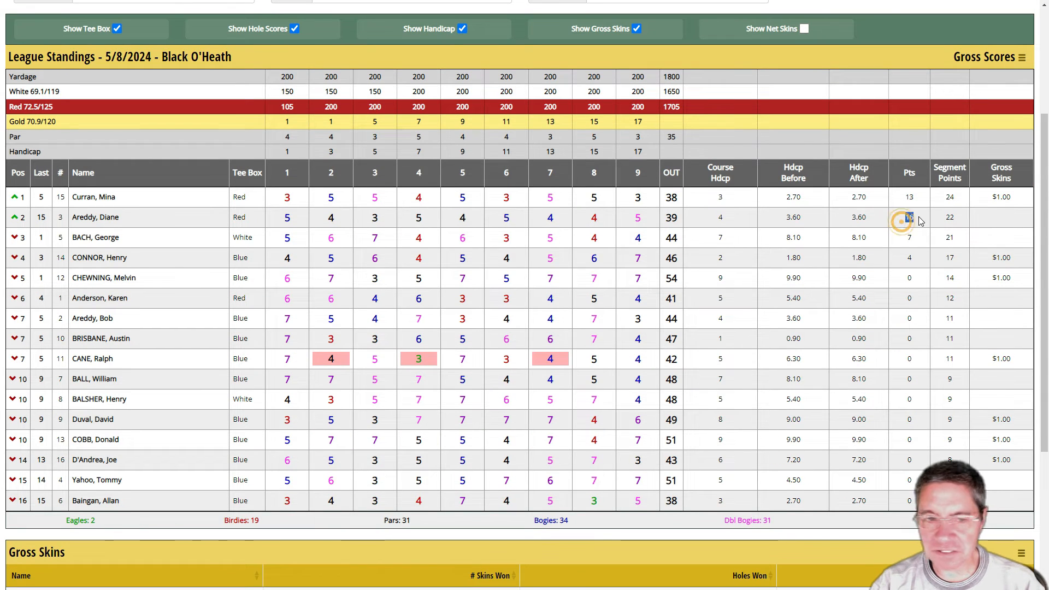
double_click(909, 258)
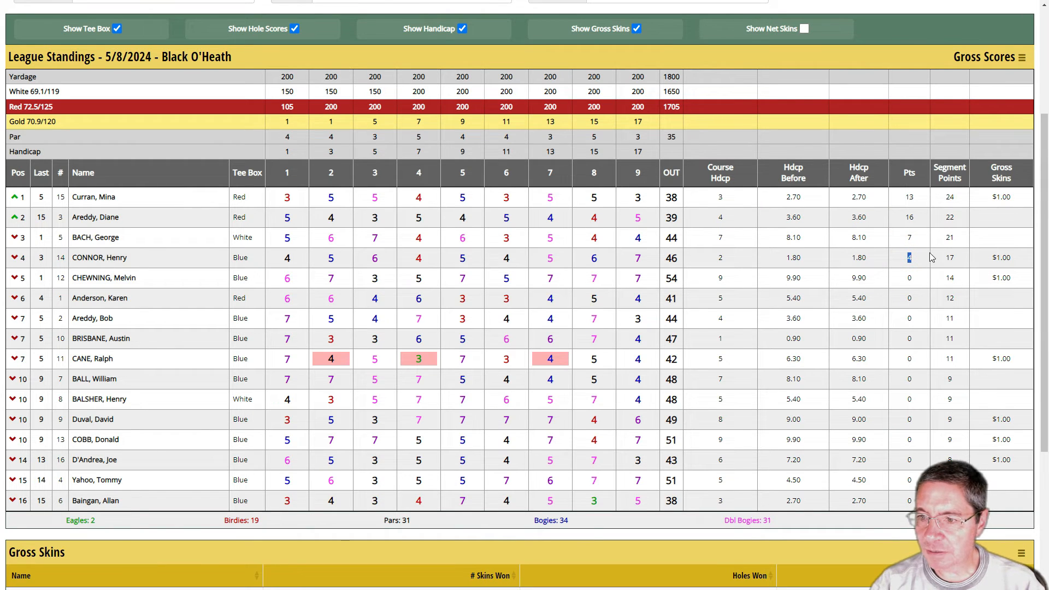
scroll(934, 298, up, 3)
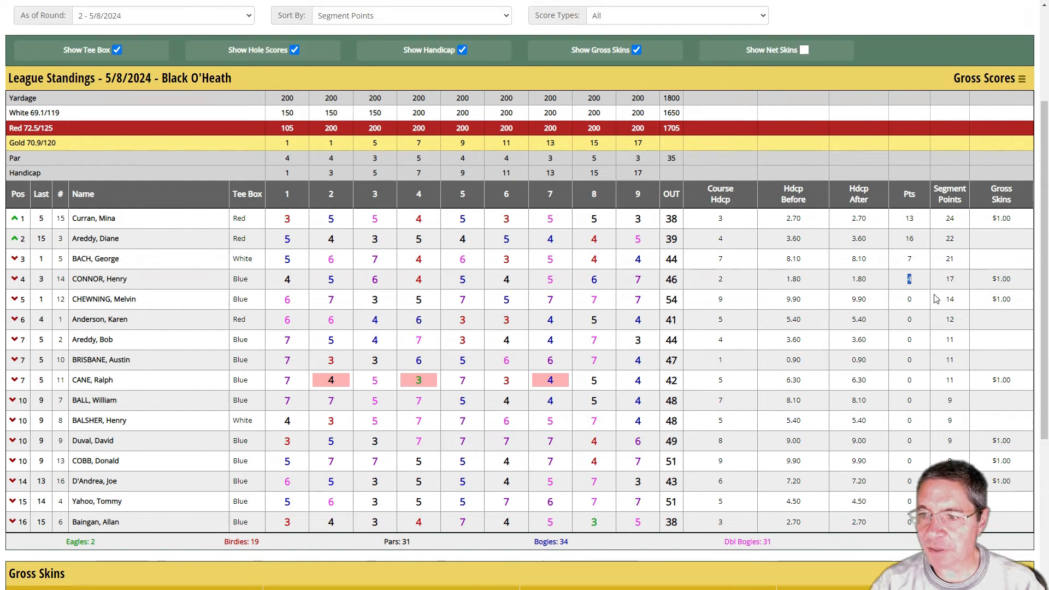
Go back to score entry for round 2 and open group 1 (1:00 PM) to re-record its points
click(923, 59)
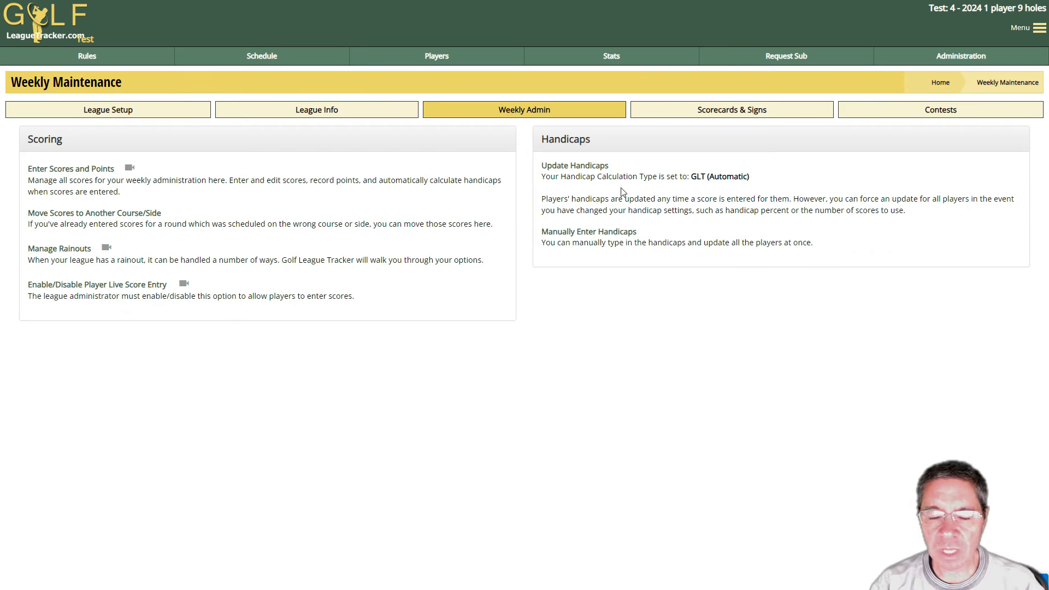
click(70, 170)
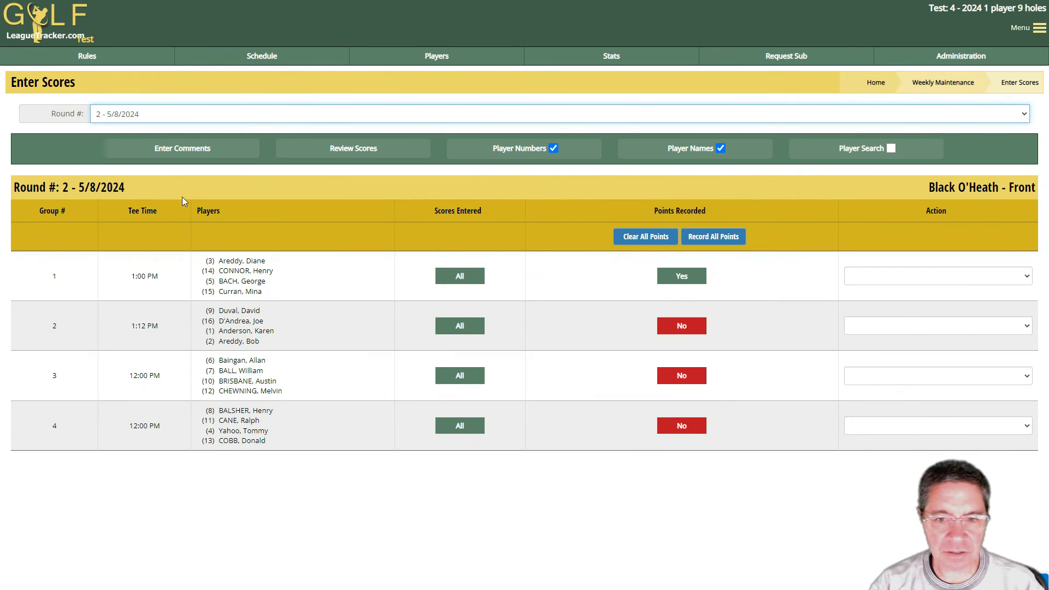
click(882, 276)
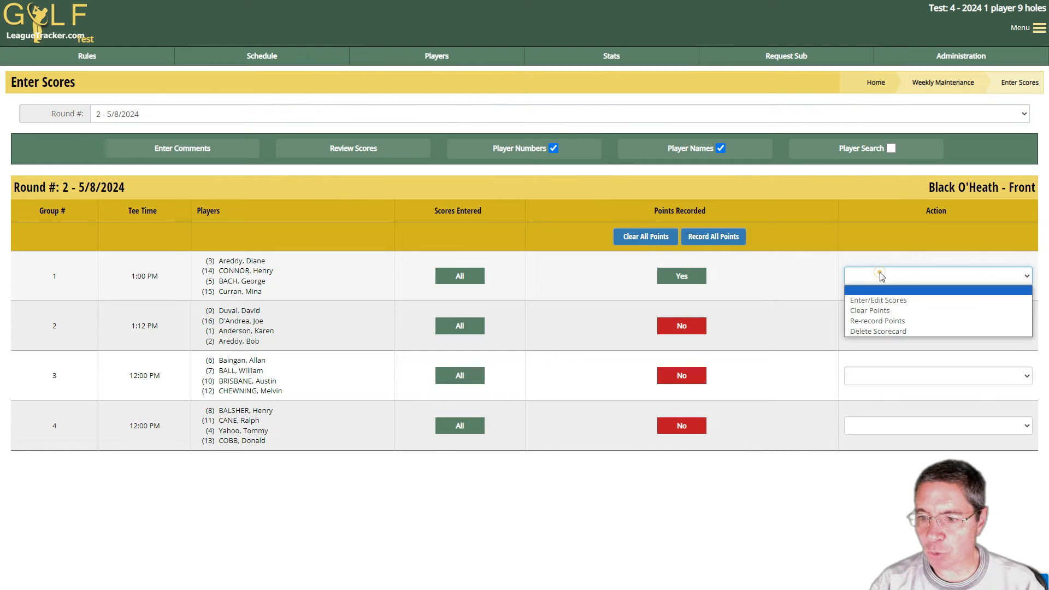
click(875, 322)
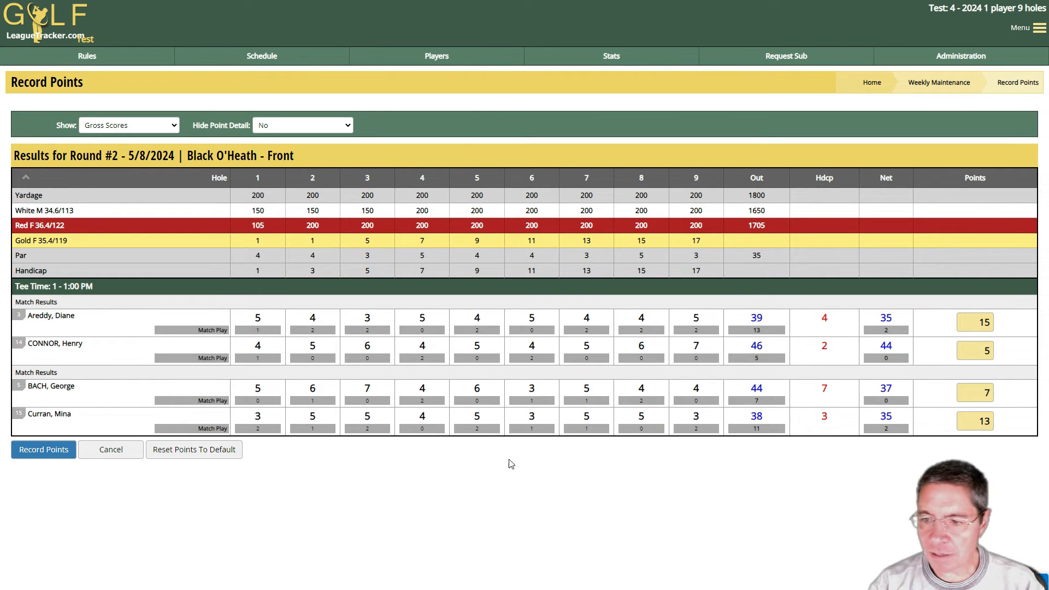
Re-enter 16 and 4 points for the first match's two players and re-record group 1's points
double_click(976, 328)
text(16)
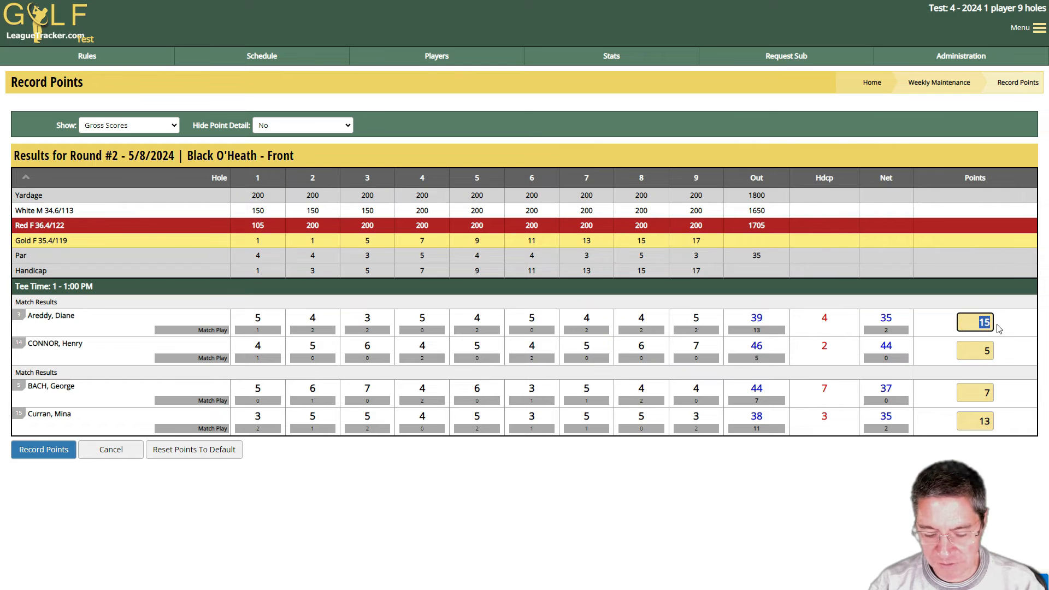
double_click(978, 351)
text(4)
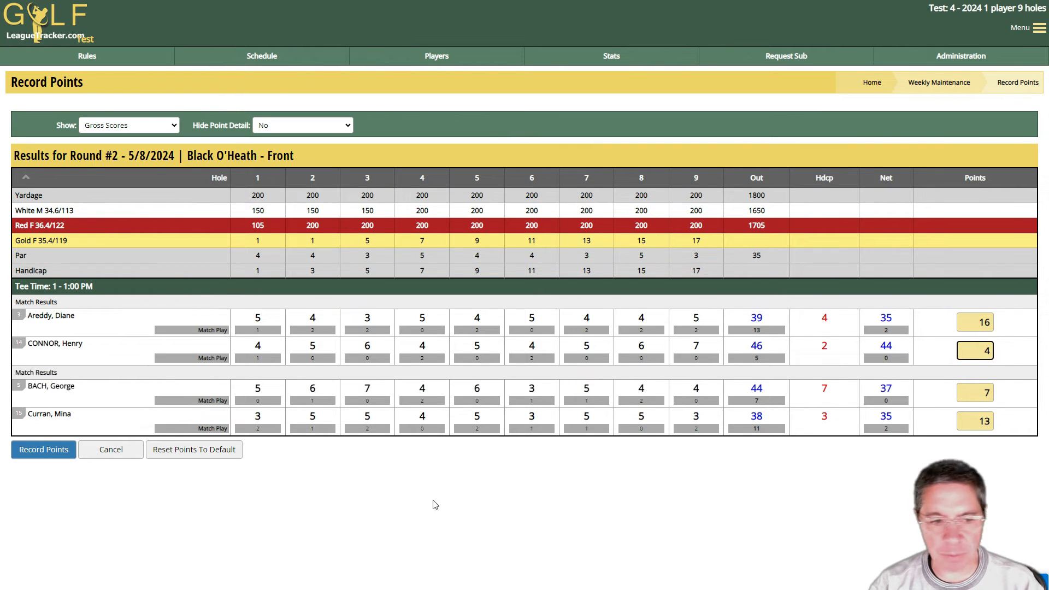
click(55, 451)
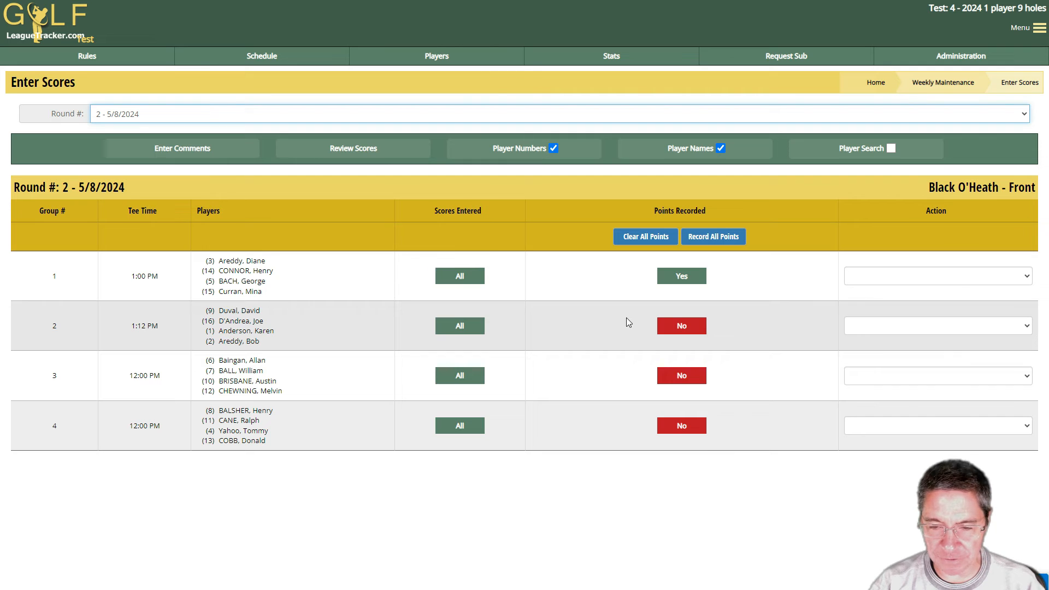
click(713, 237)
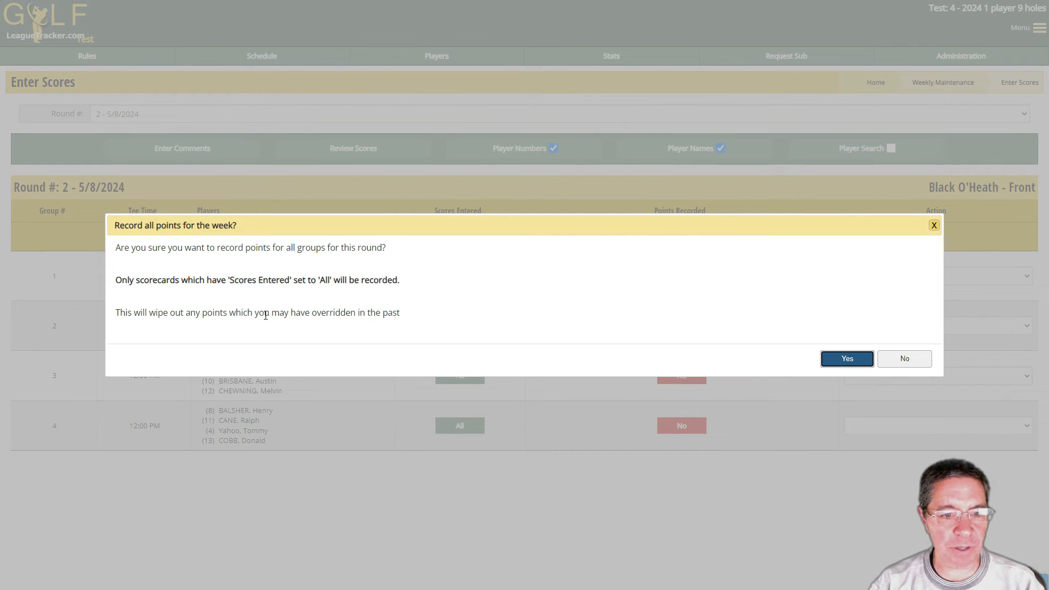
drag(128, 313, 413, 317)
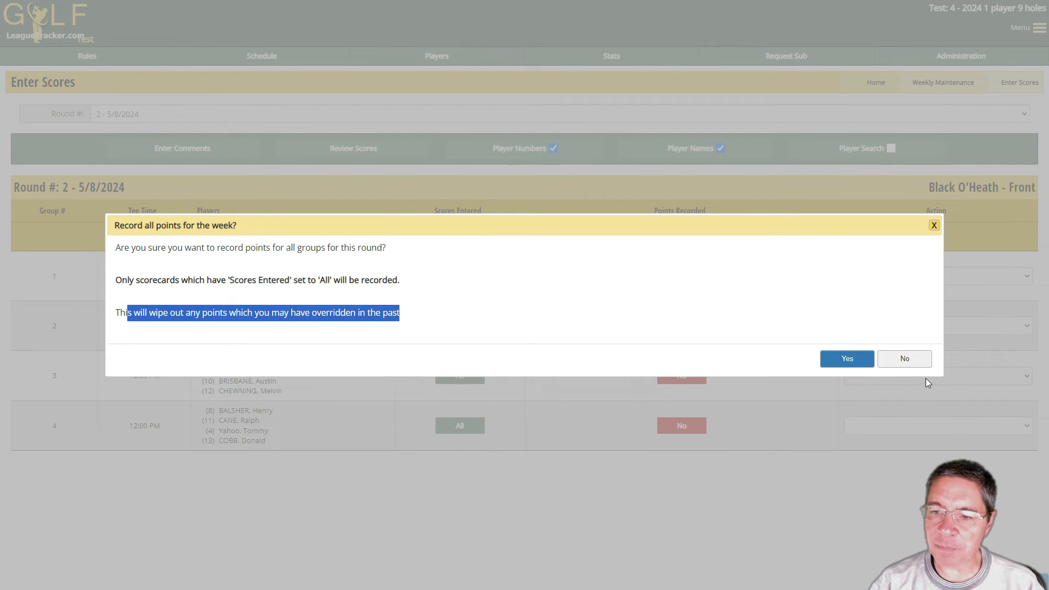
click(935, 227)
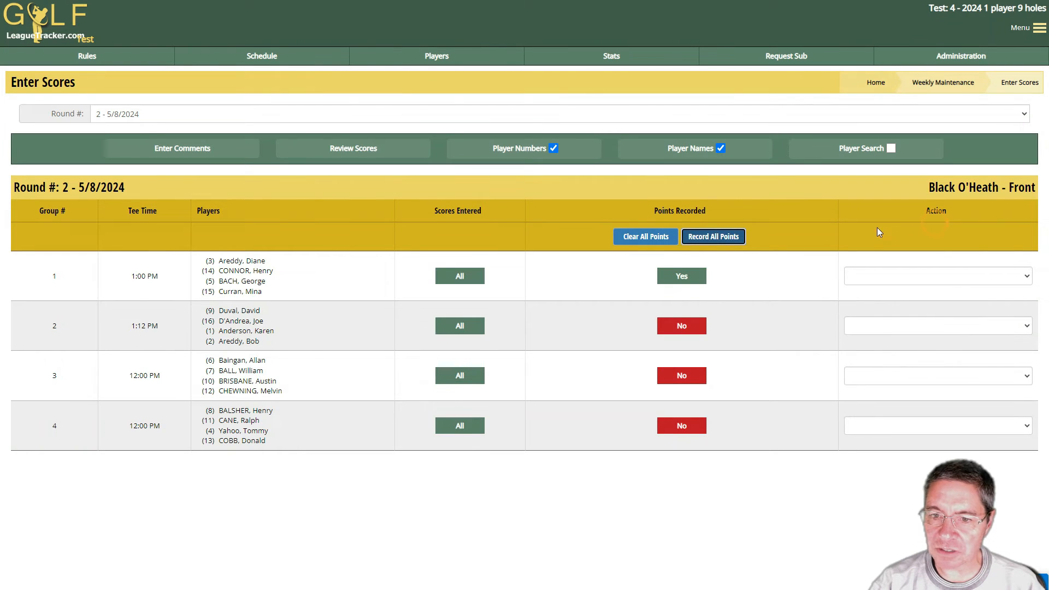
Record the points for all round 2 groups and check them in the league standings
click(713, 241)
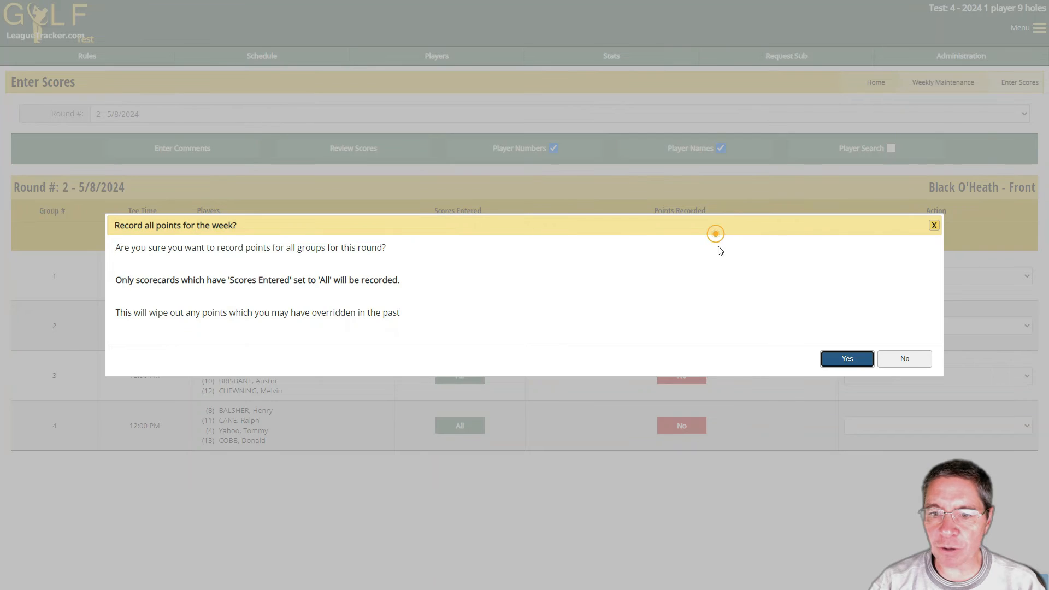
click(847, 358)
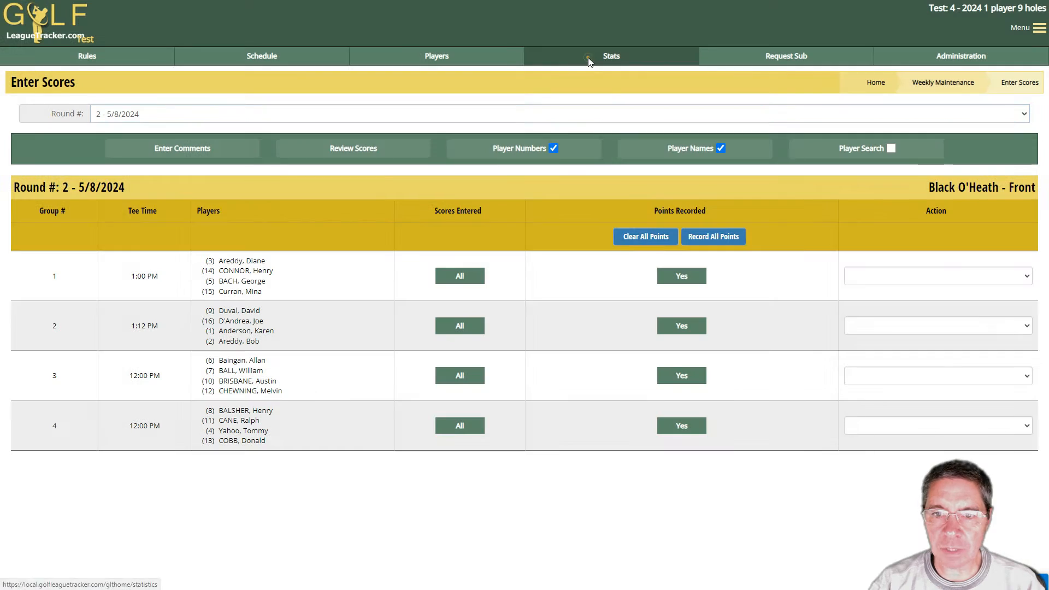
click(588, 56)
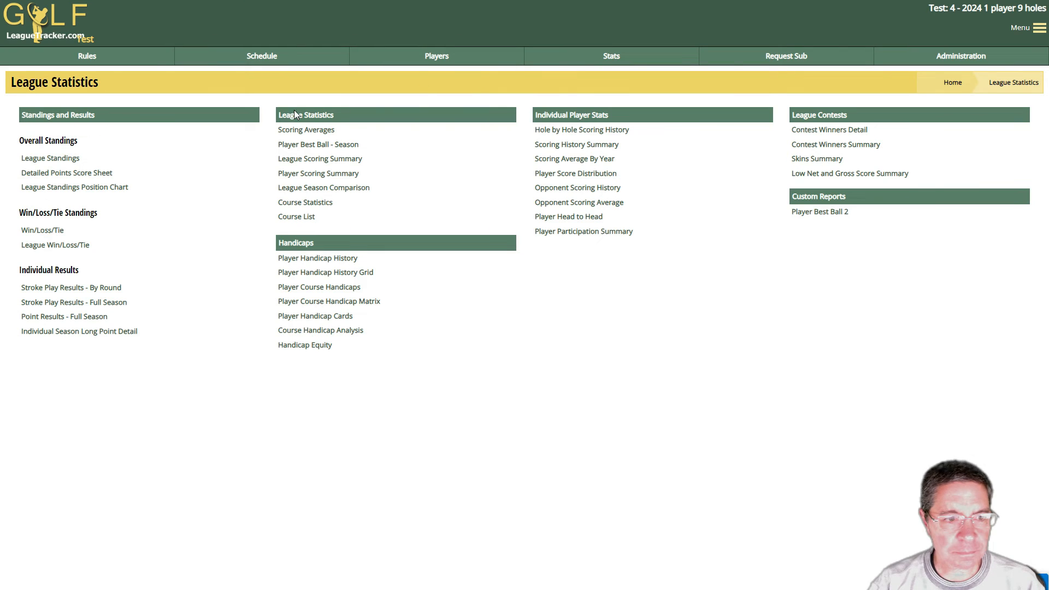
click(34, 158)
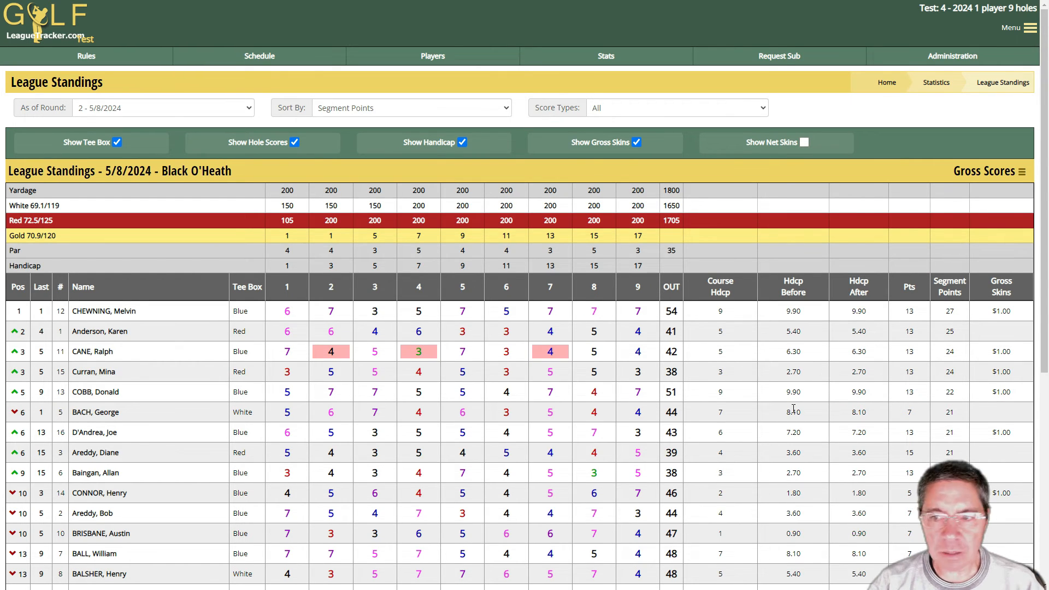
Fill the round 3 (5/15/2024) scorecard of group 1 (1:00 PM) with random scores and save it with points recorded
click(916, 58)
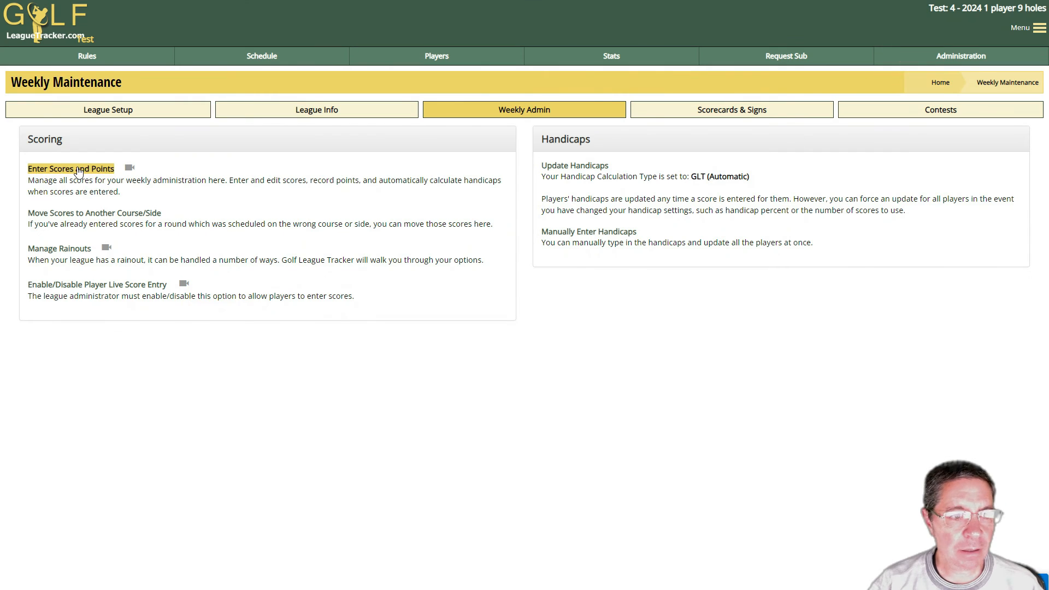
click(78, 171)
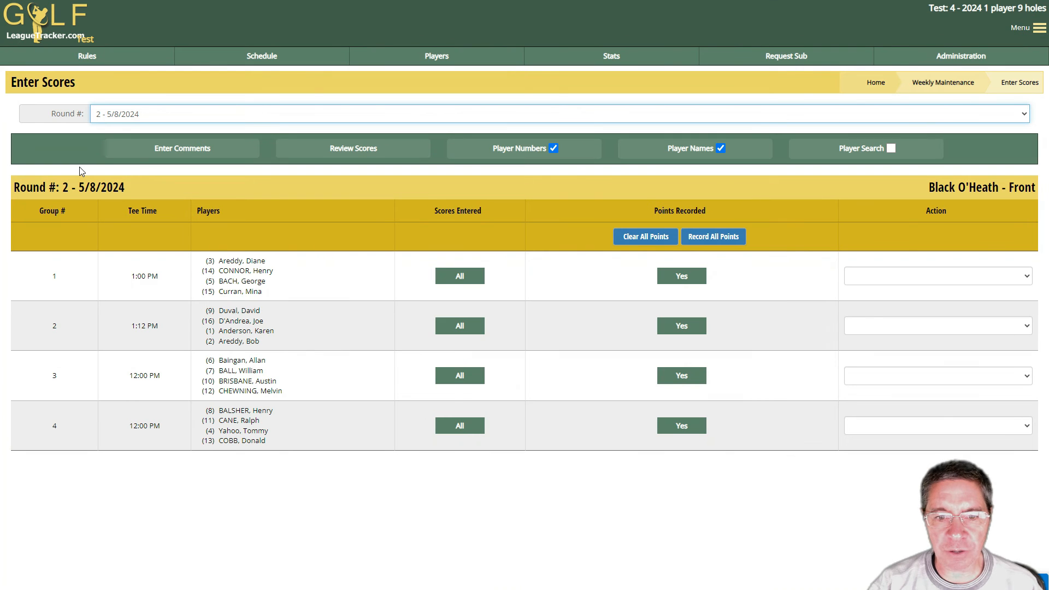
click(145, 112)
click(128, 131)
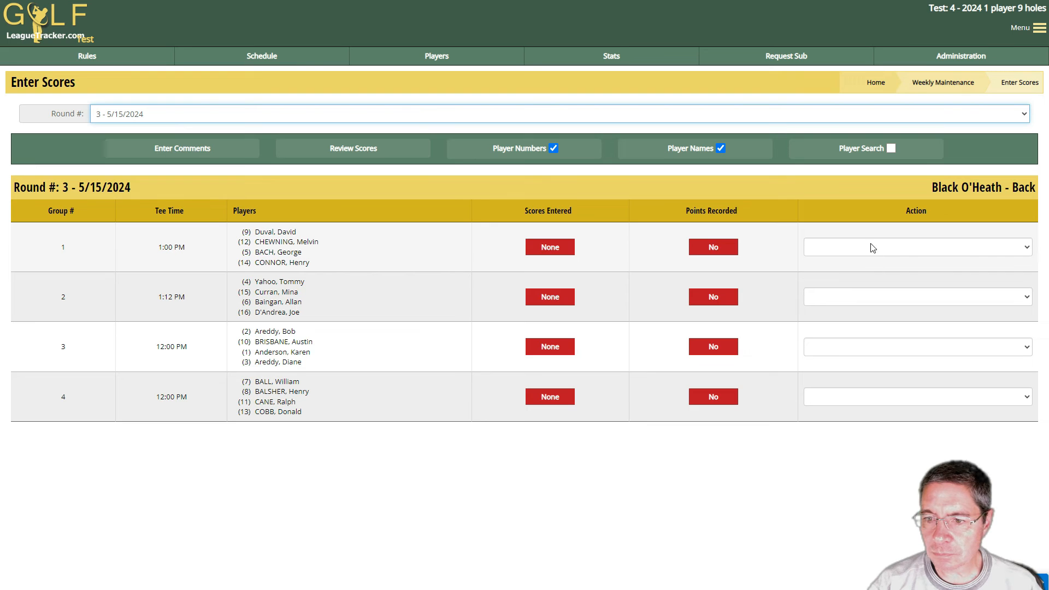
click(872, 244)
click(846, 270)
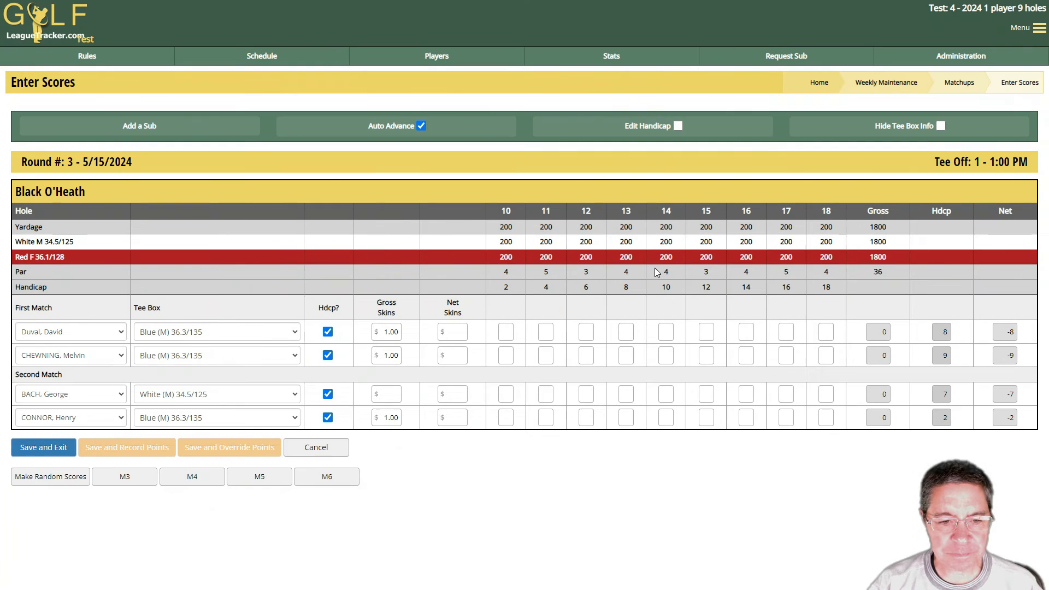
click(61, 480)
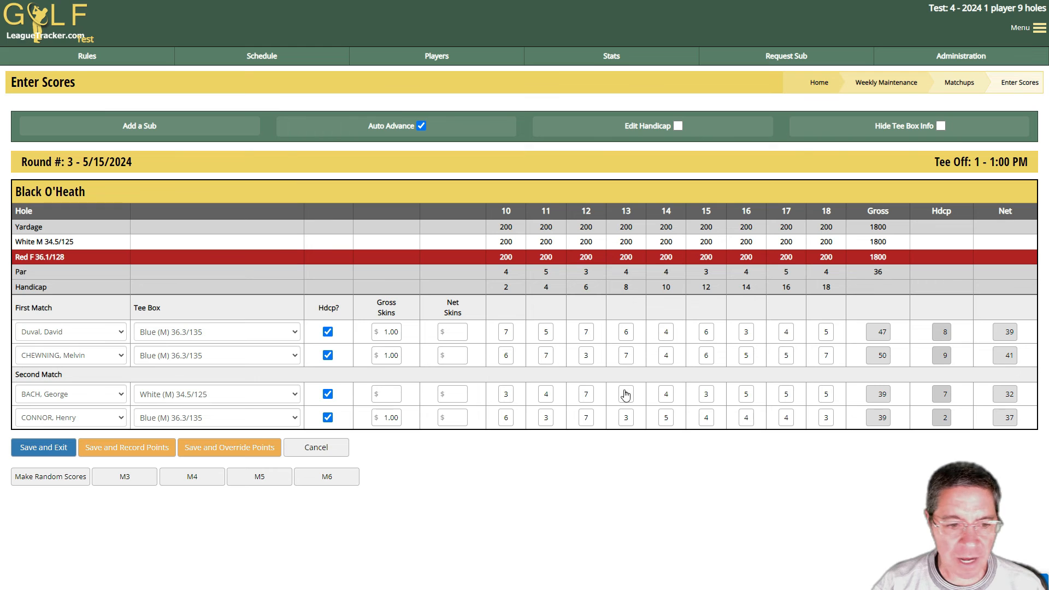
click(117, 447)
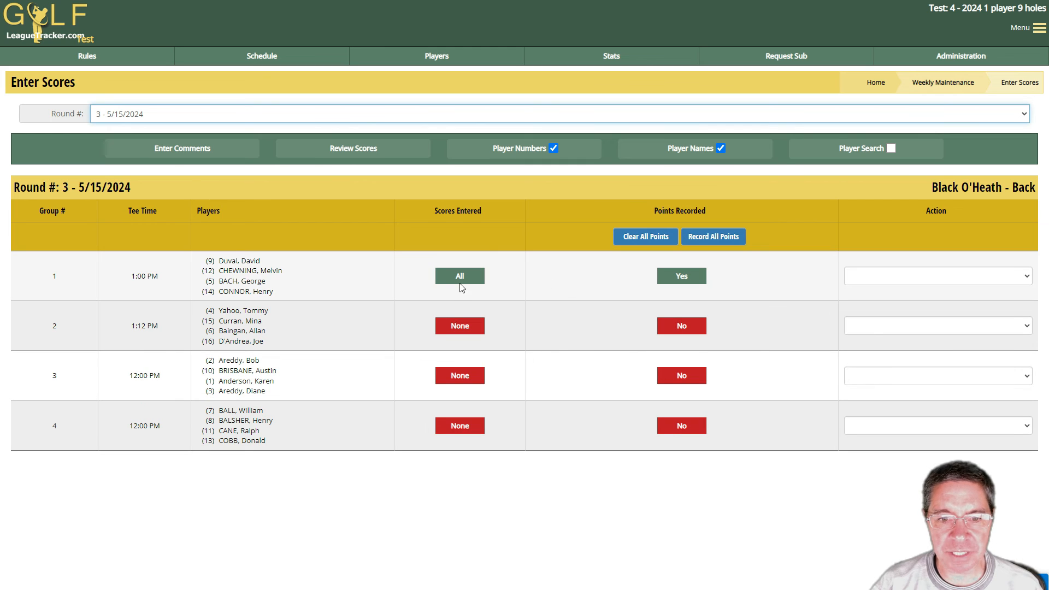
Review group 1's round 3 points in the league standings and the Detailed Points Scoresheet, including its note about overridden points
click(682, 276)
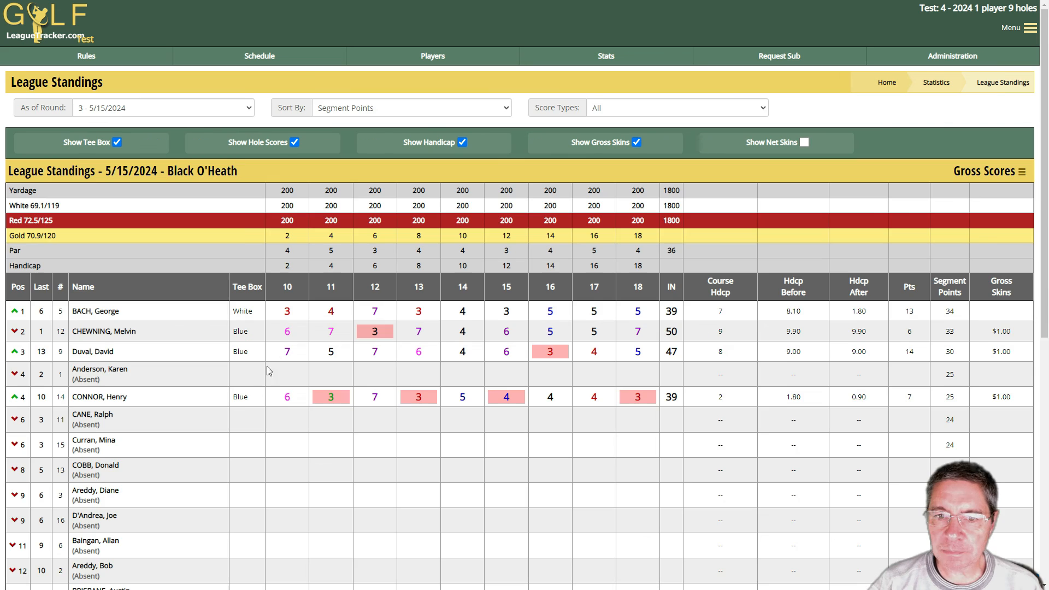
click(600, 62)
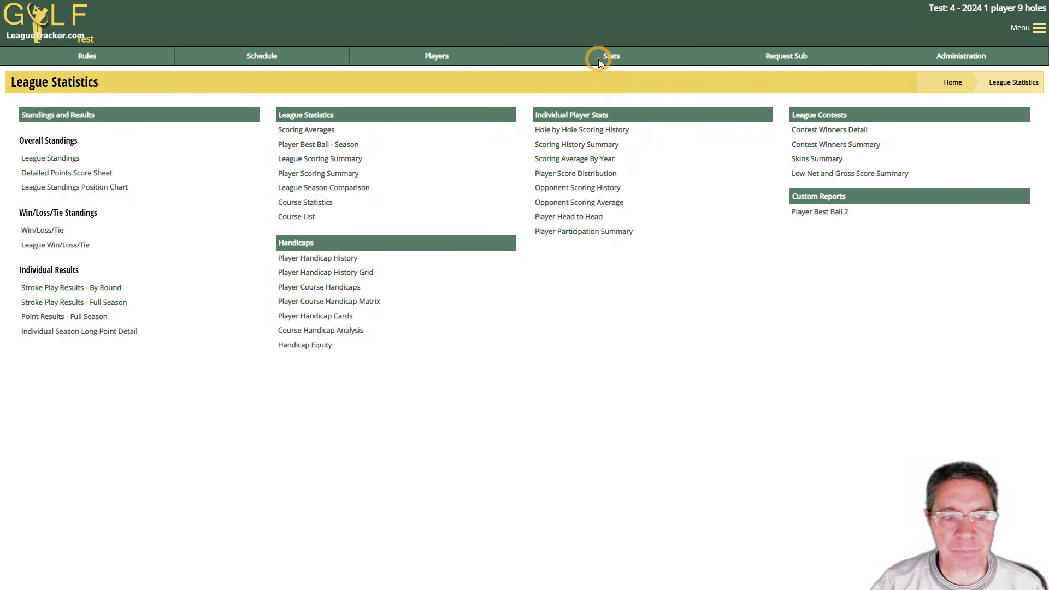
click(66, 174)
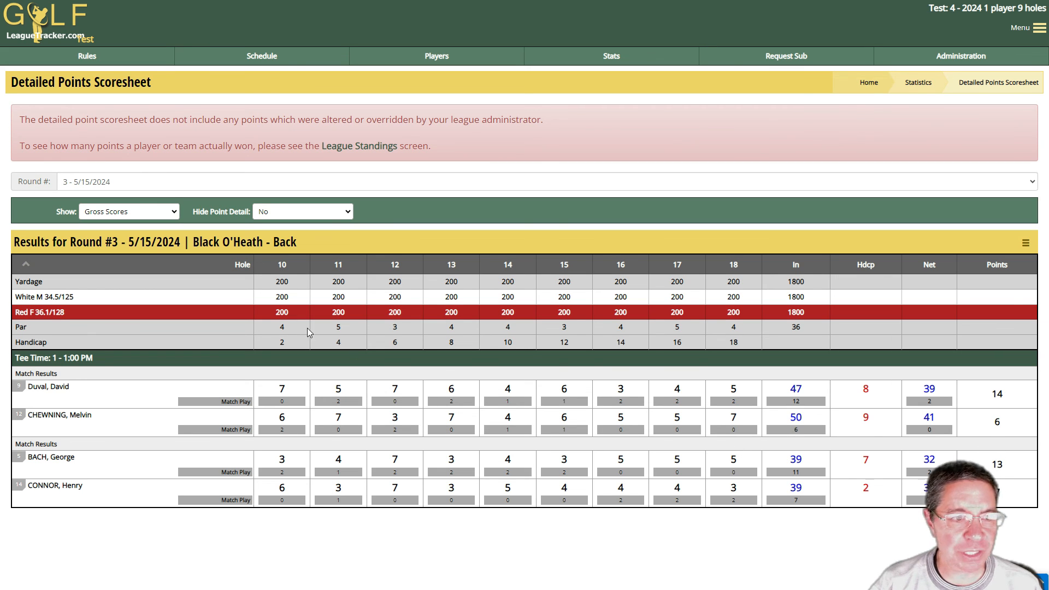
drag(22, 119, 549, 131)
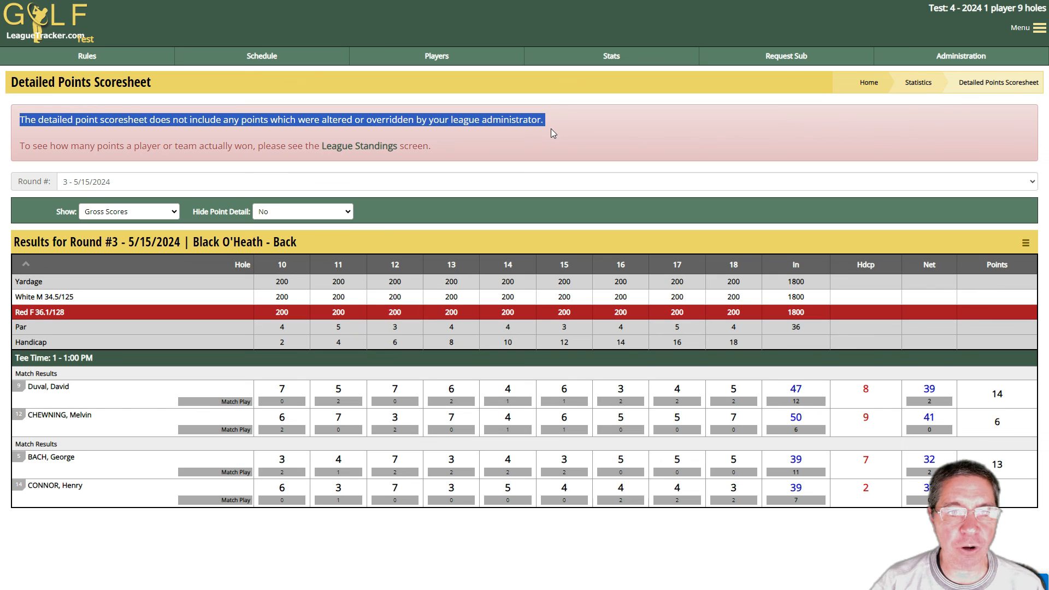
click(551, 126)
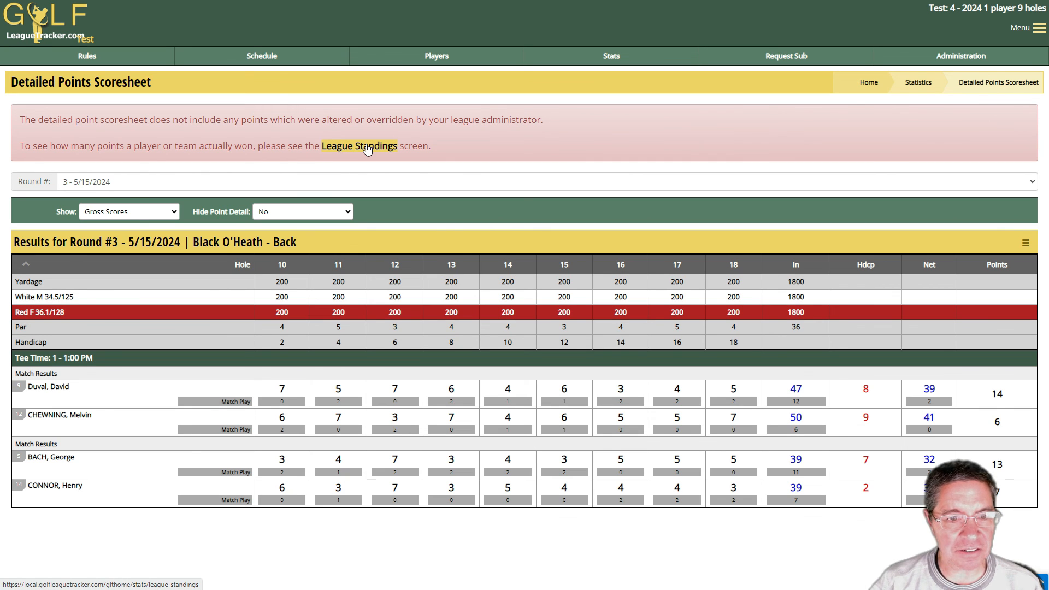
click(463, 144)
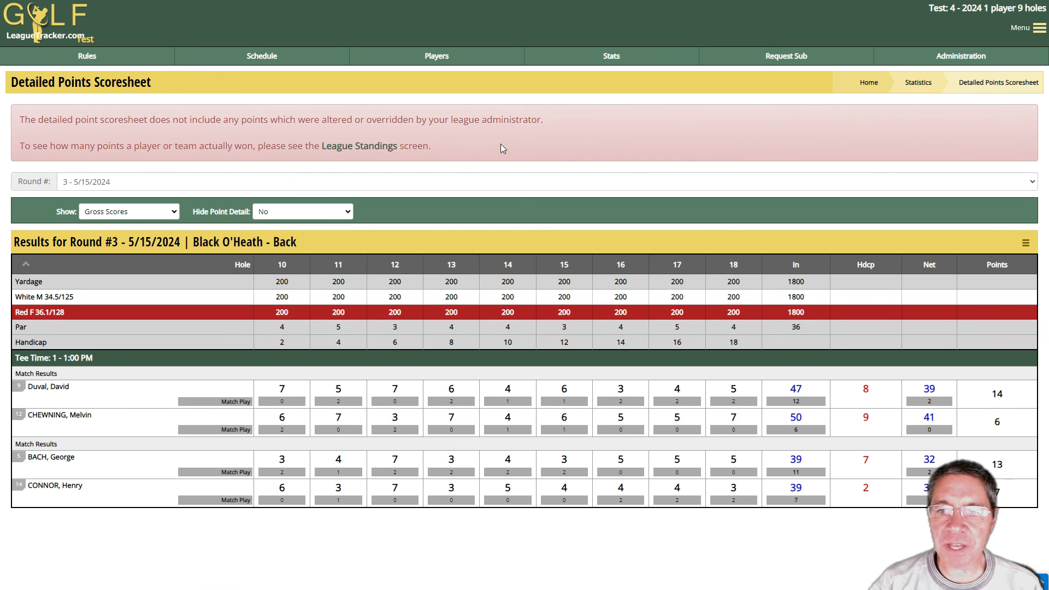